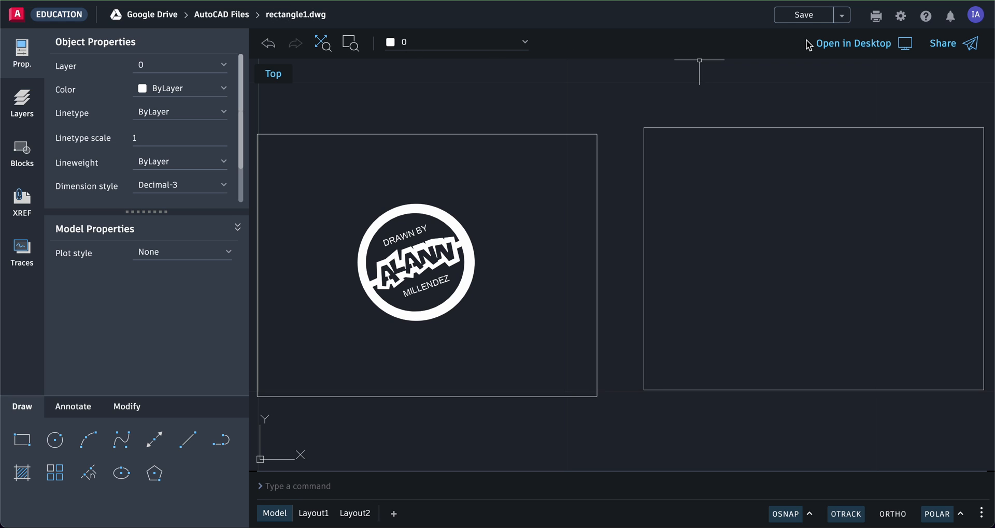
# - Save the rectangle1.dwg drawing and switch to the AutoCAD Web file list in the Brave browser
pyautogui.click(806, 16)
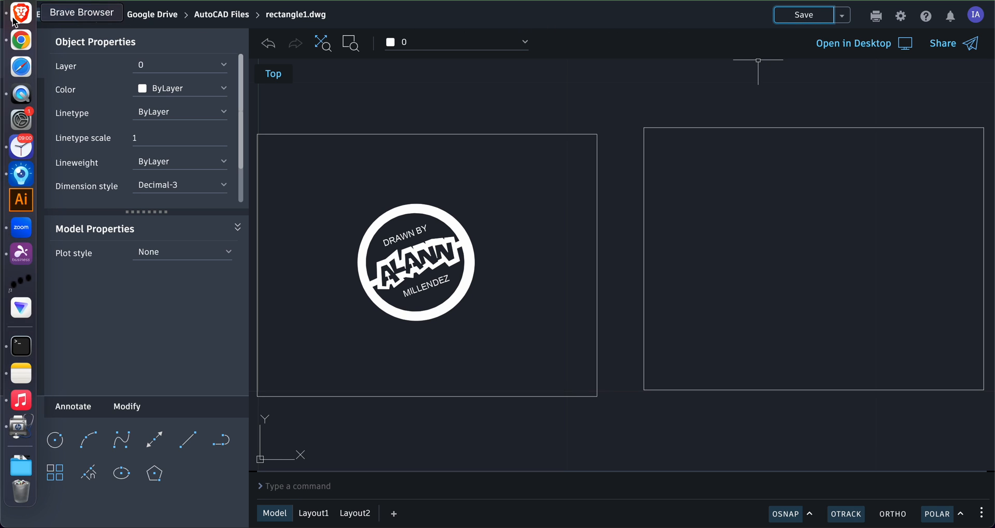
pyautogui.click(19, 18)
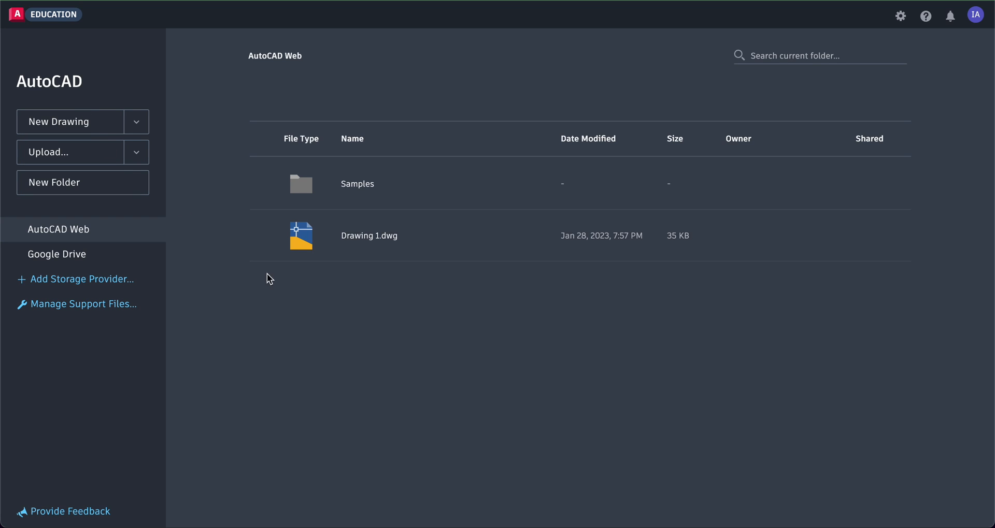
# - Create a new drawing inside the AutoCAD Files folder on Google Drive
pyautogui.click(86, 261)
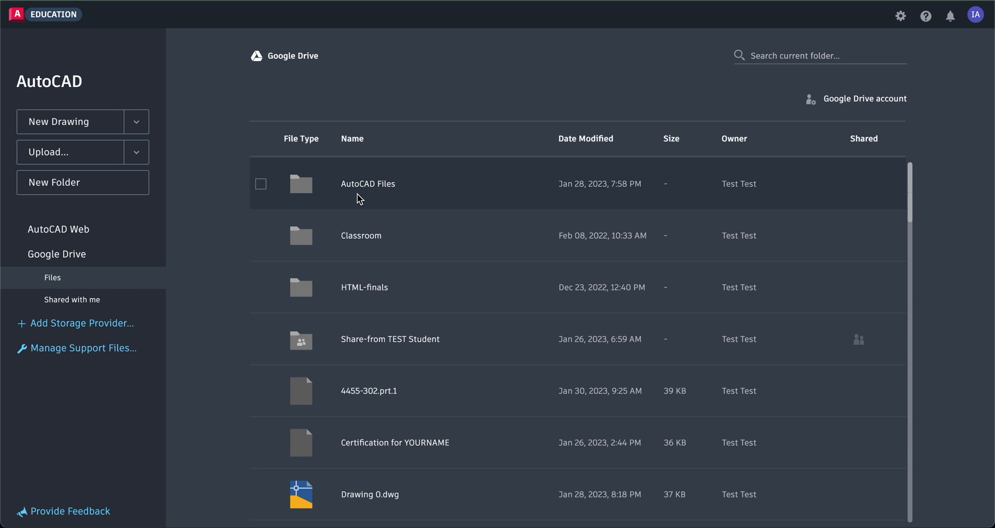
pyautogui.click(359, 198)
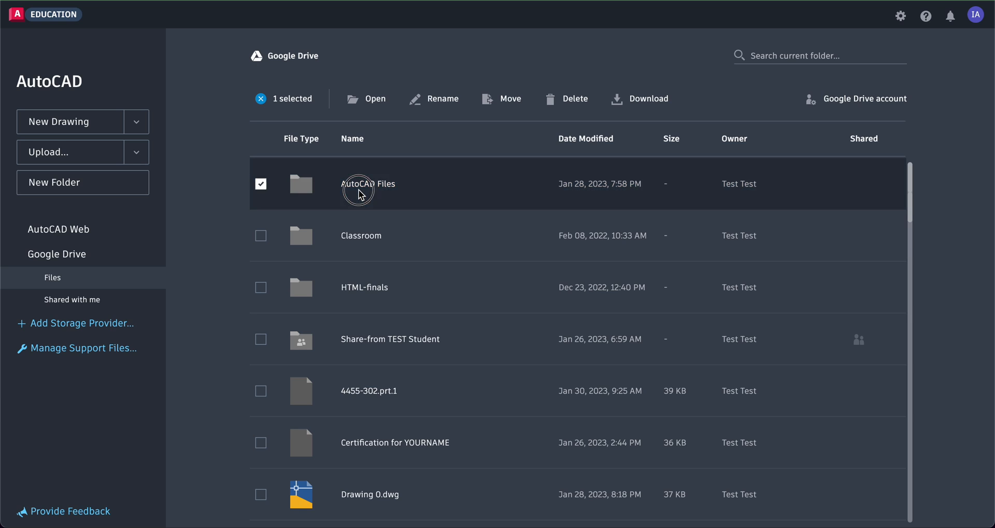
pyautogui.click(361, 194)
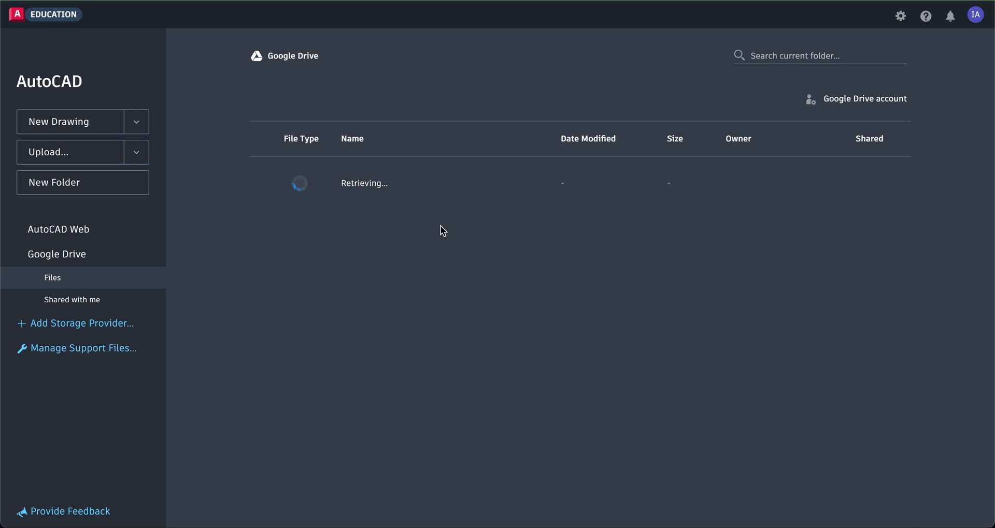
pyautogui.click(91, 134)
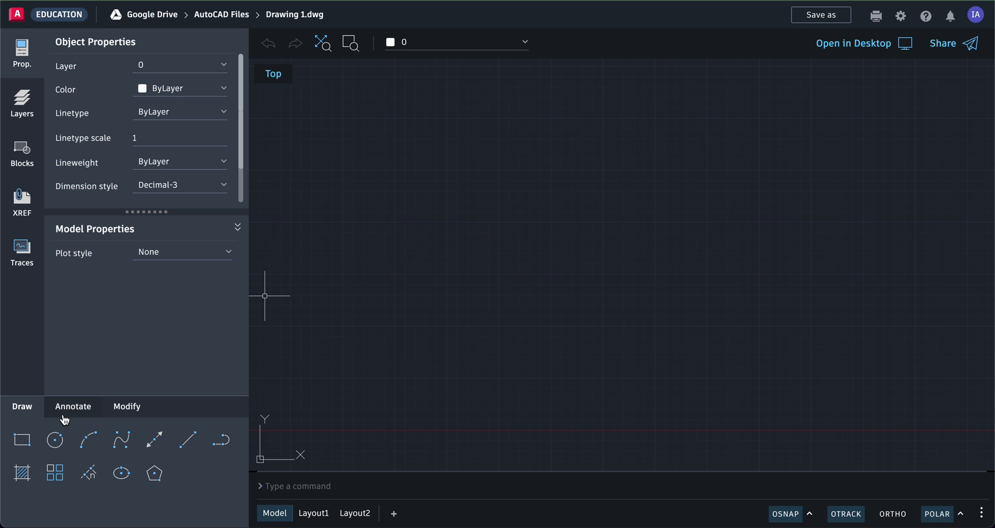
# - Draw a rectangle 2 units wide and 4 units high in the empty drawing
pyautogui.click(29, 441)
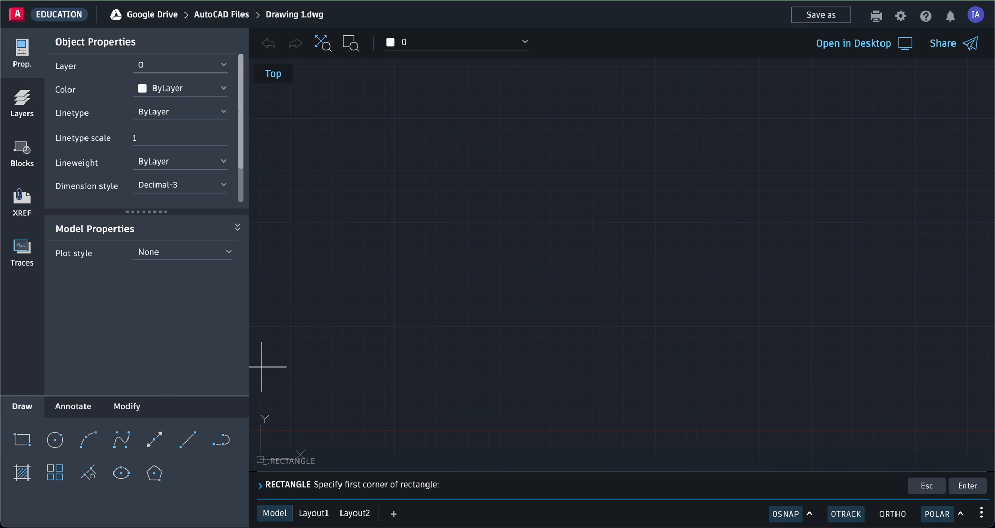
pyautogui.click(320, 338)
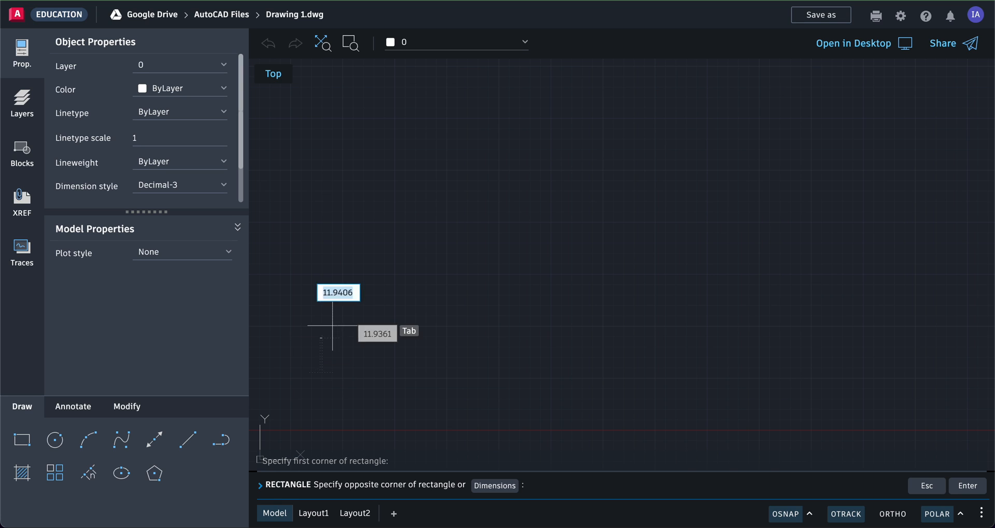
pyautogui.write('2')
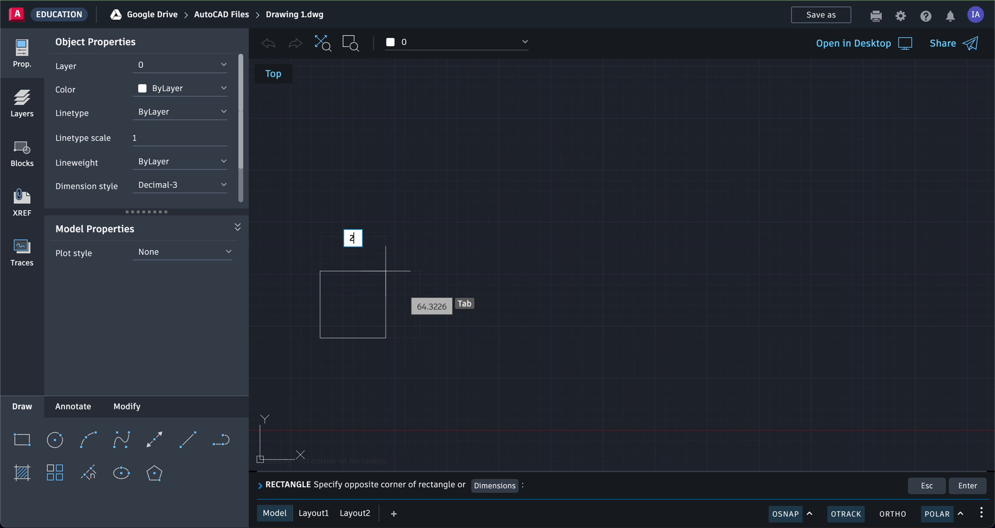
pyautogui.press('Tab')
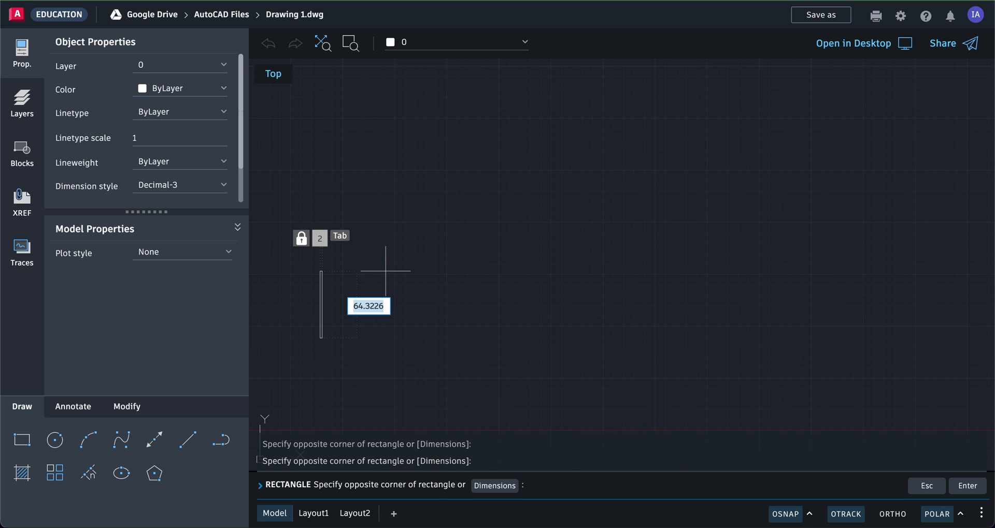
pyautogui.write('4')
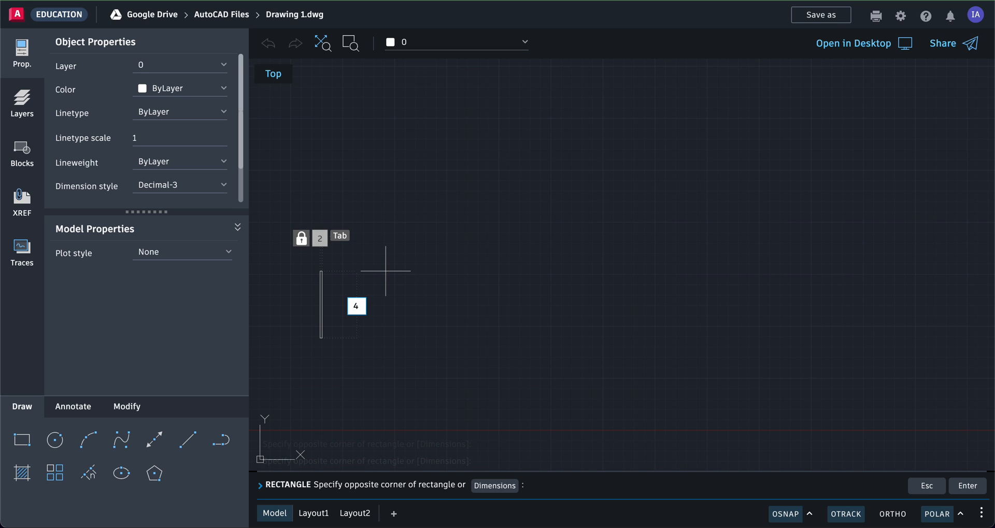
pyautogui.press('Return')
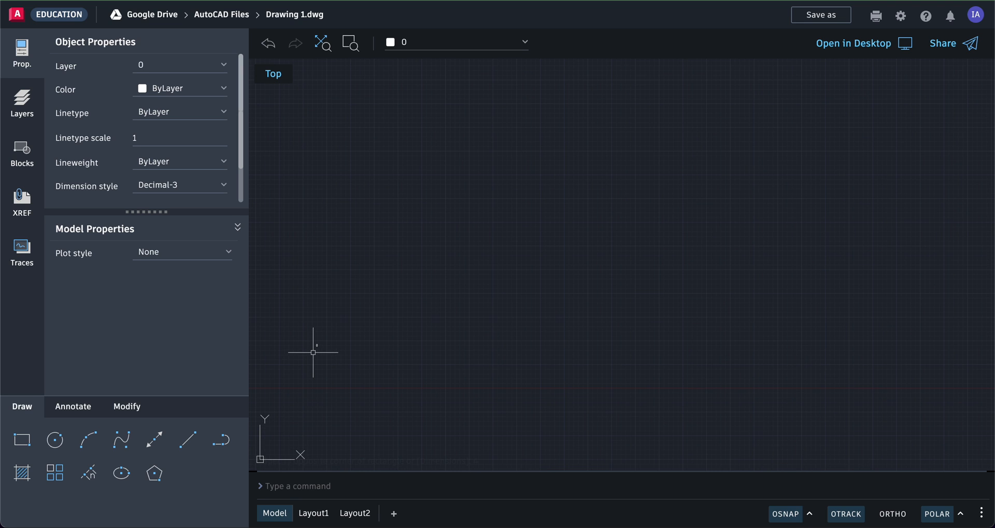
# - Draw a 2 by 2 unit square to the right of the first rectangle, level with its lower edge
pyautogui.scroll(10, 313, 351)
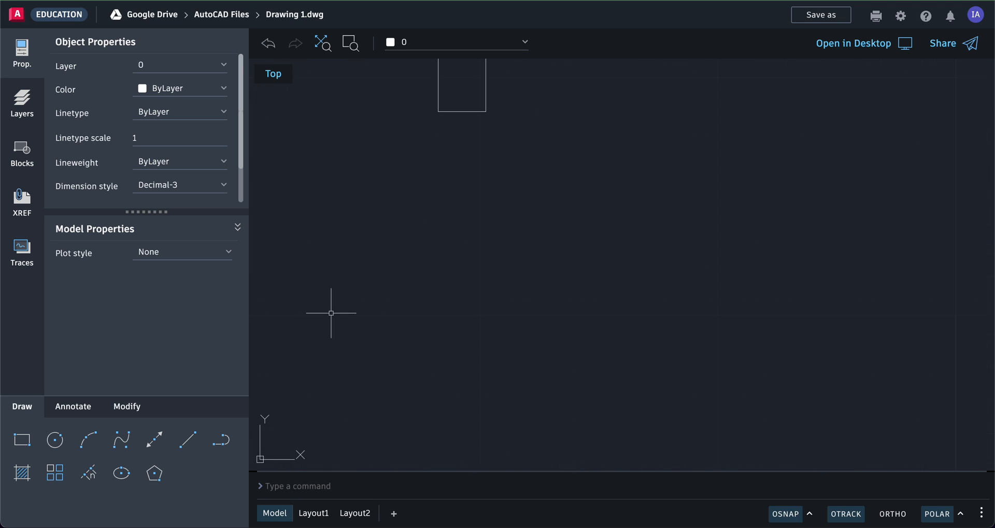
pyautogui.scroll(-3, 374, 264)
pyautogui.moveTo(382, 256); pyautogui.dragTo(348, 367, button='middle')
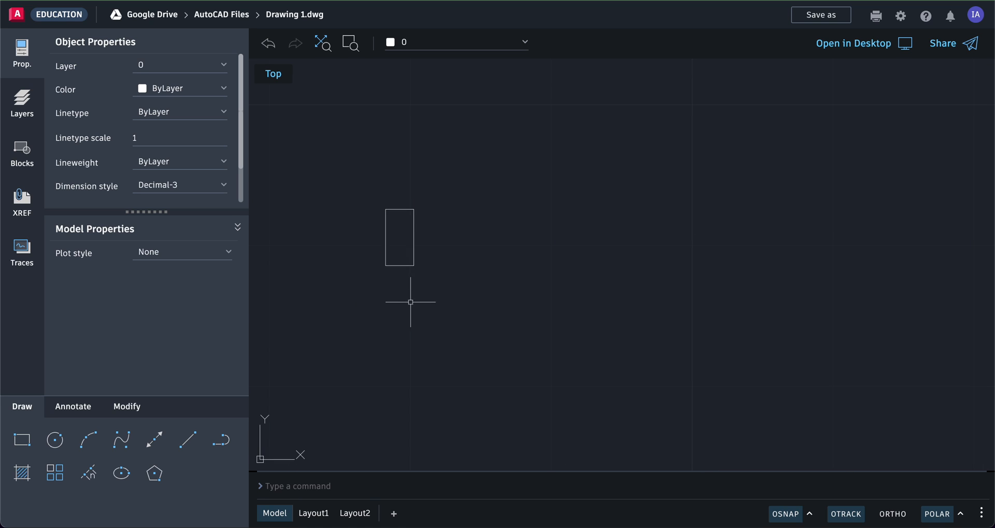
pyautogui.click(26, 442)
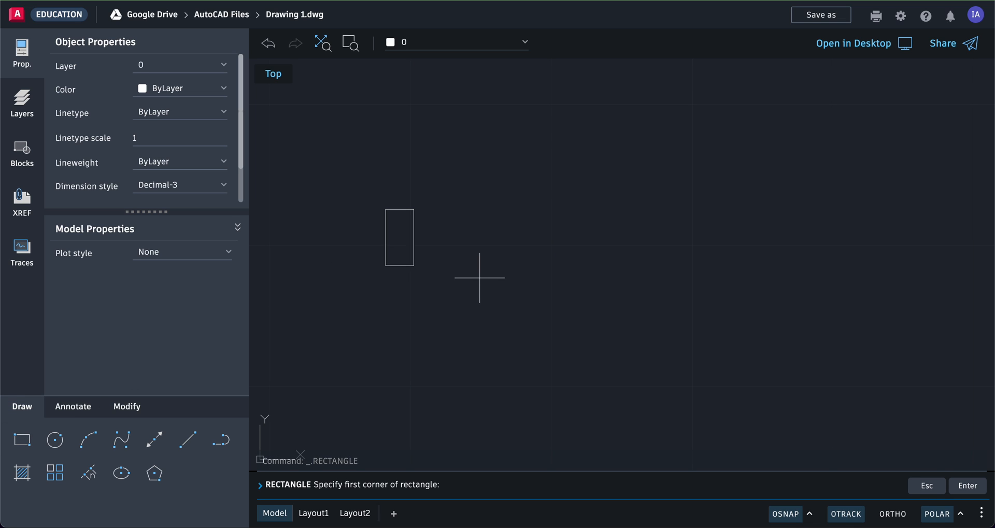
pyautogui.click(467, 266)
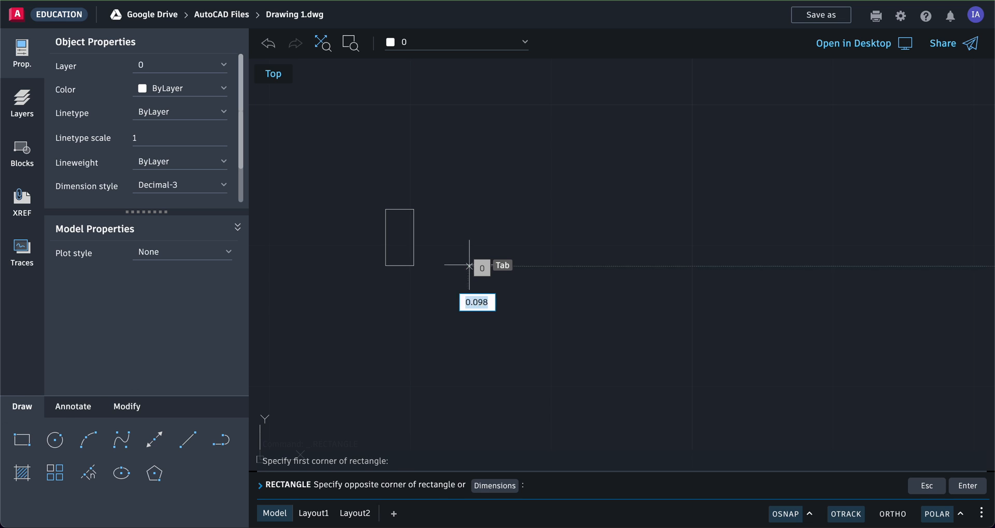
pyautogui.write('2')
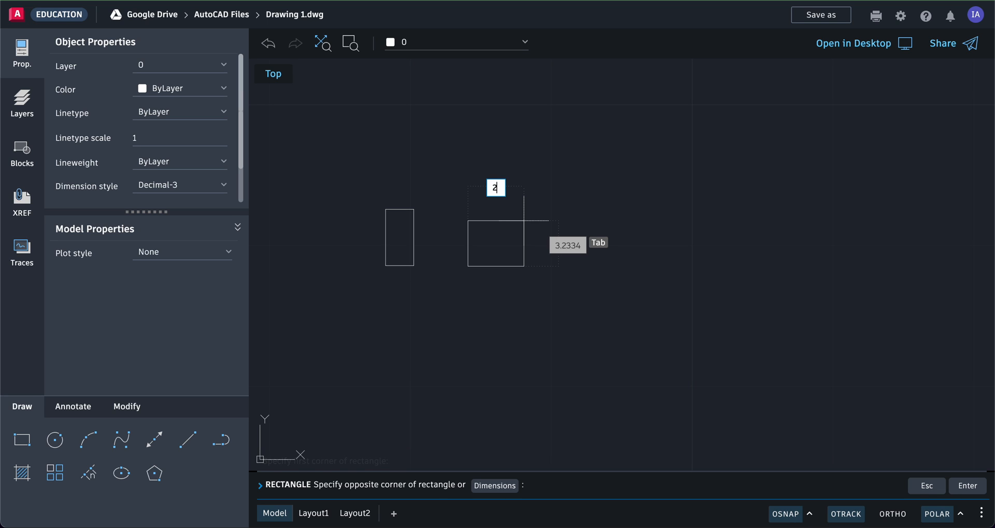
pyautogui.press('Tab')
pyautogui.write('2')
pyautogui.press('Return')
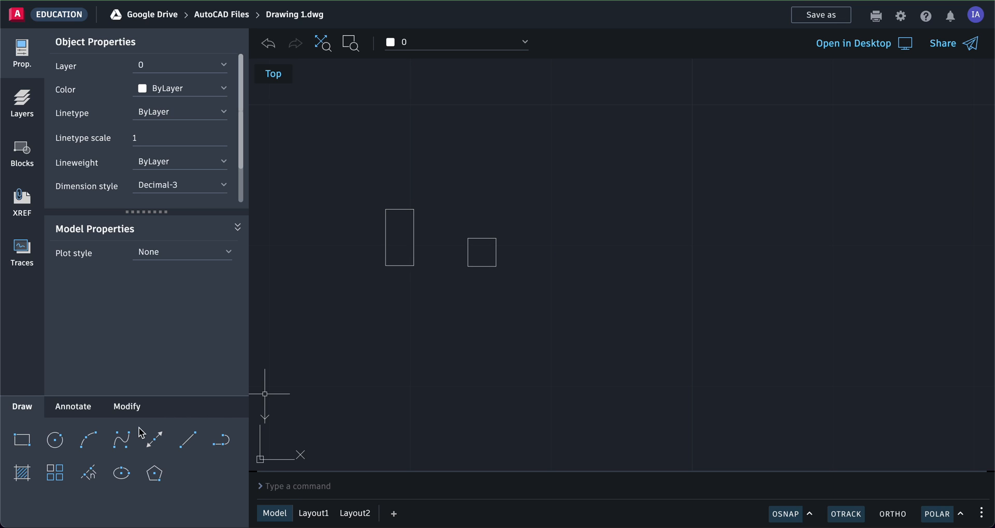
# - Draw a 6 by 6 unit square to the right of the small square
pyautogui.click(22, 440)
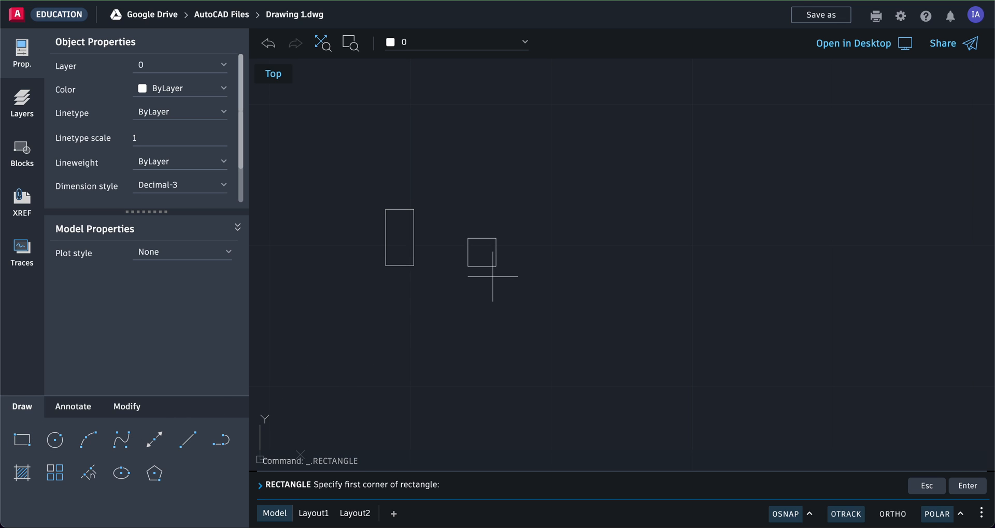
pyautogui.click(532, 268)
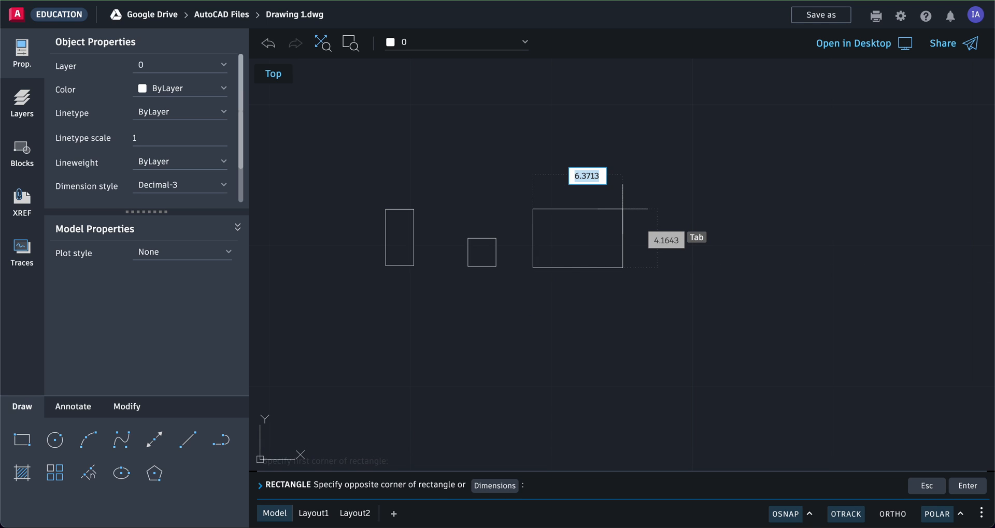
pyautogui.write('6')
pyautogui.press('Tab')
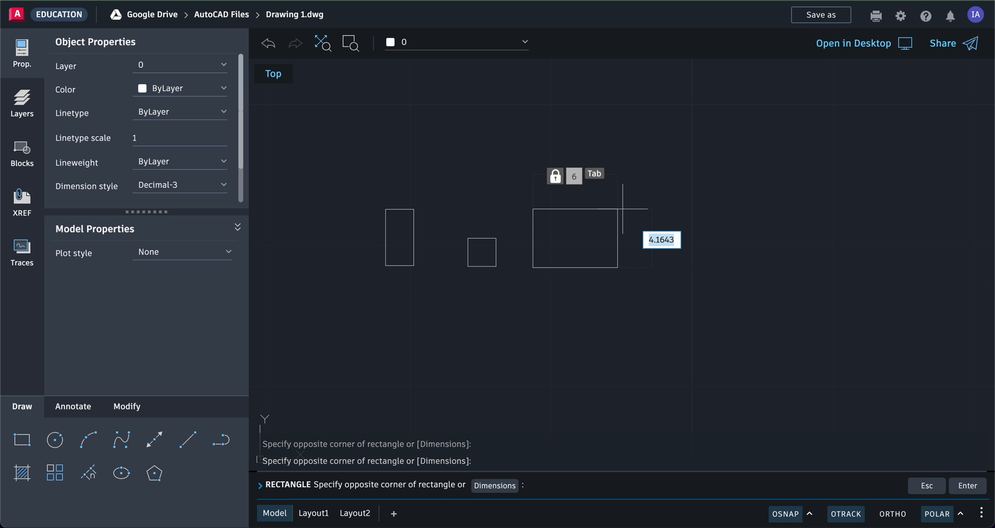
pyautogui.write('6')
pyautogui.press('Return')
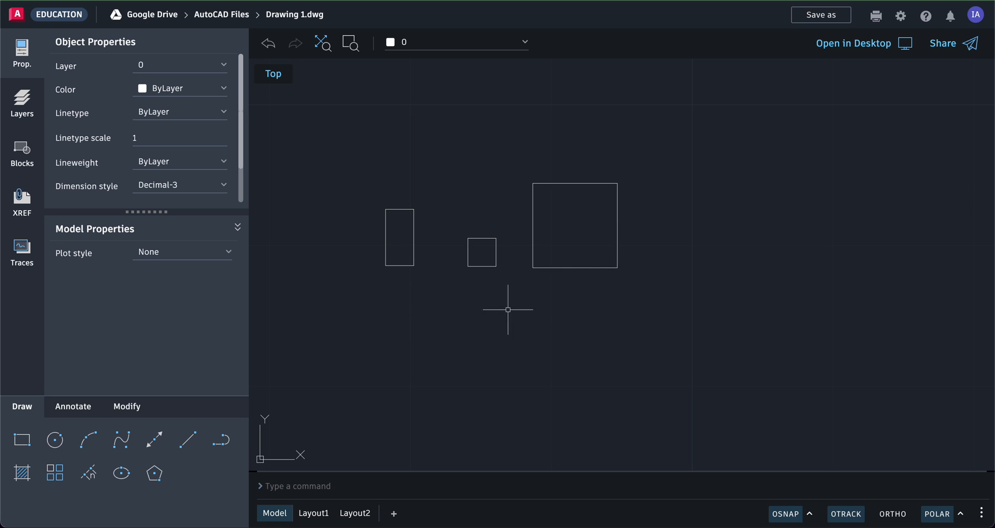
# - Draw a rectangle 10 units wide and 2 units high below the first rectangle and the small square
pyautogui.click(22, 439)
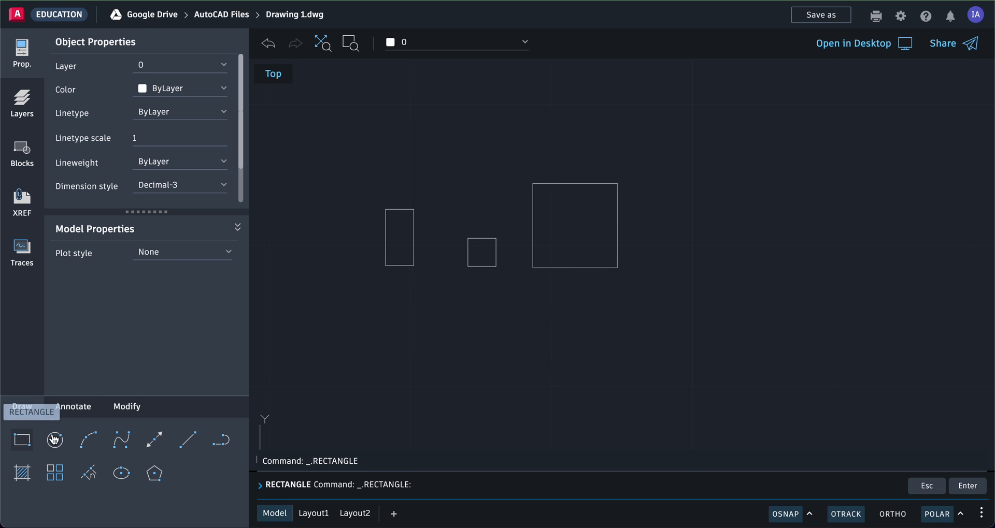
pyautogui.click(387, 351)
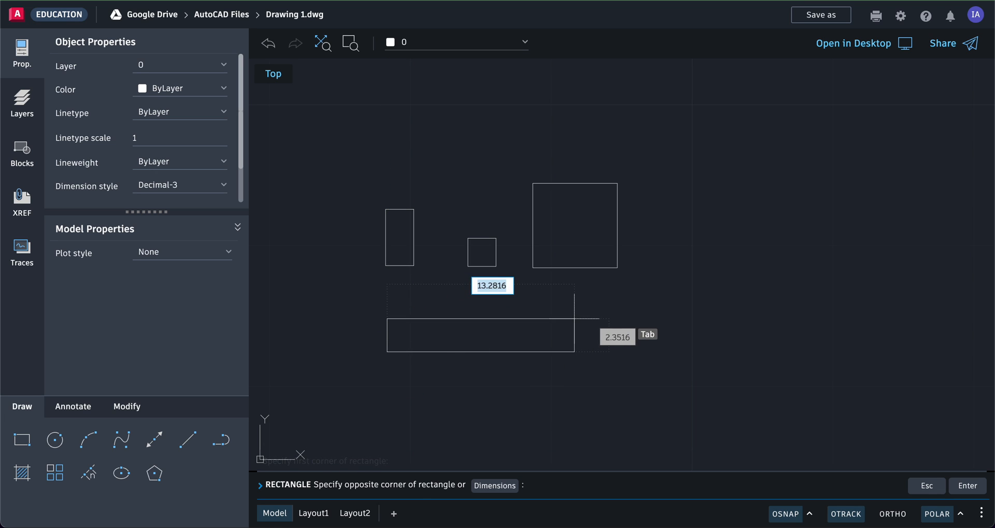
pyautogui.write('10')
pyautogui.press('Tab')
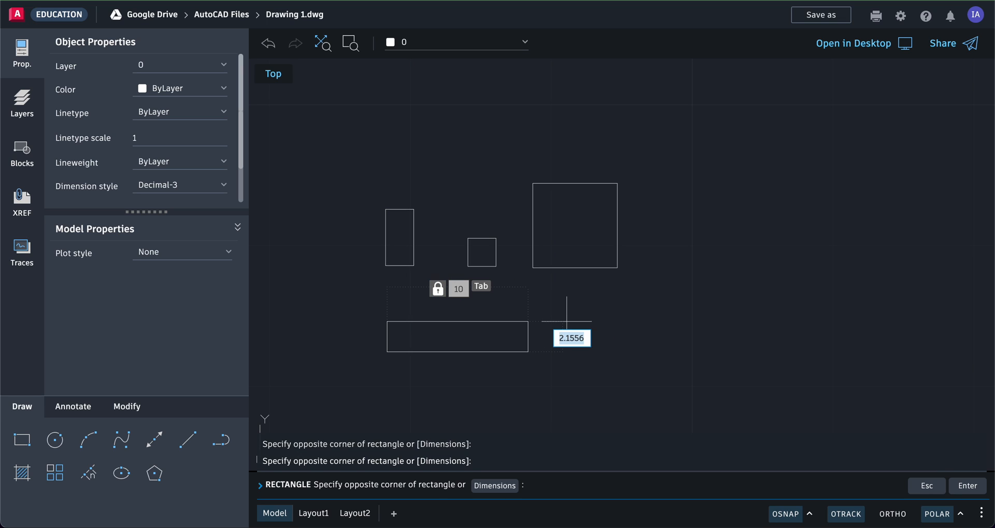
pyautogui.write('2')
pyautogui.press('Return')
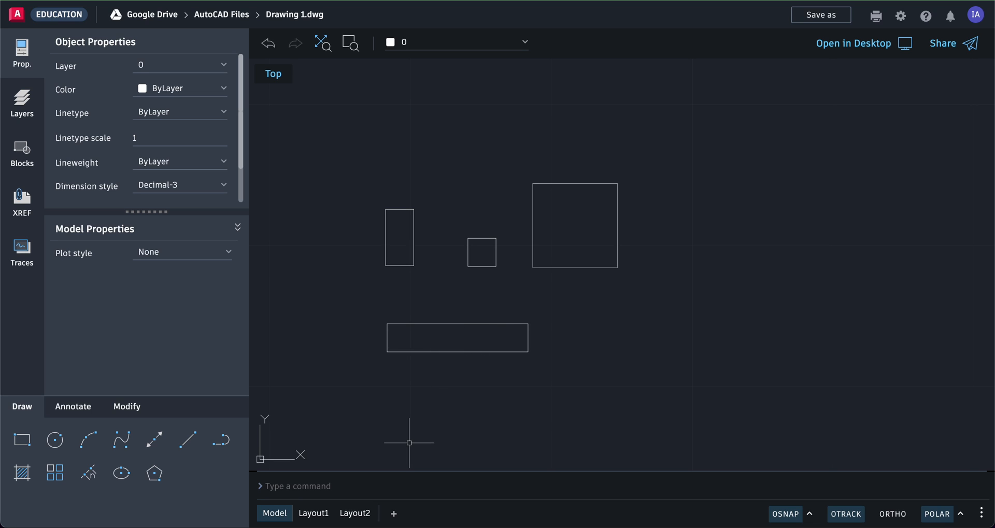
# - Draw a rectangle 2 units wide and 10 units high, starting to the right of the long horizontal rectangle
pyautogui.click(22, 441)
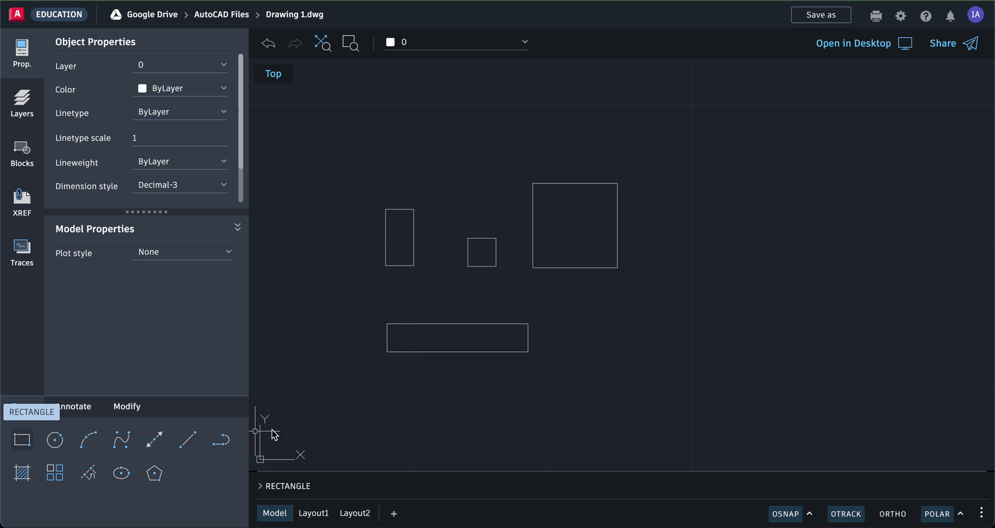
pyautogui.click(585, 352)
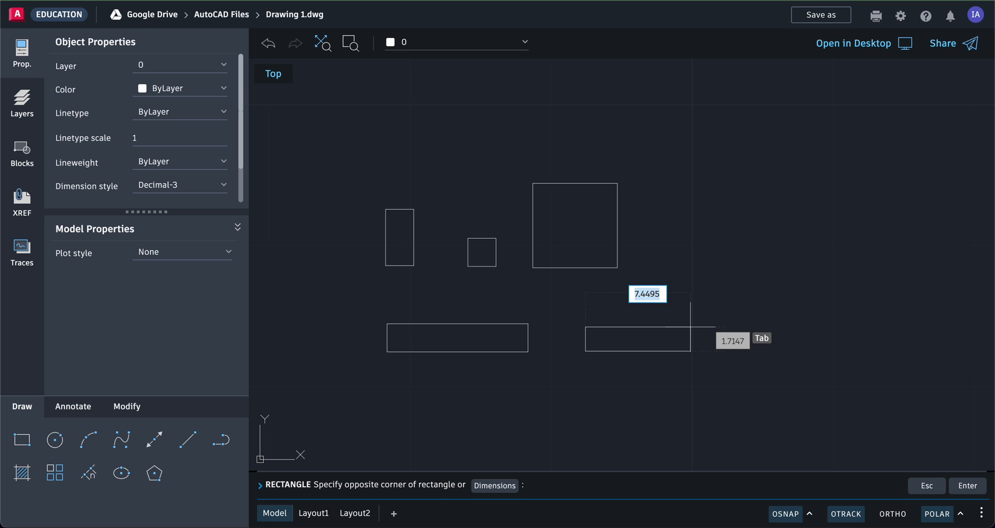
pyautogui.write('2')
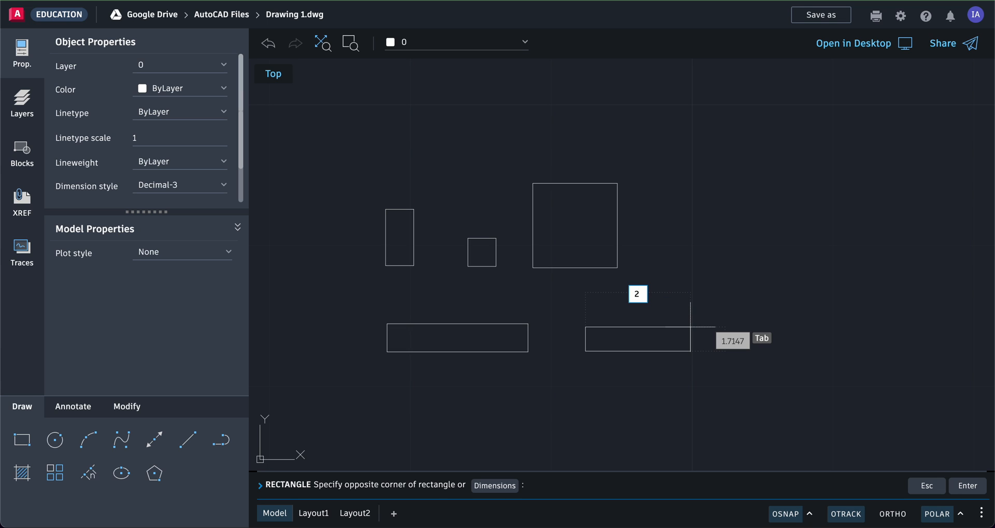
pyautogui.press('Tab')
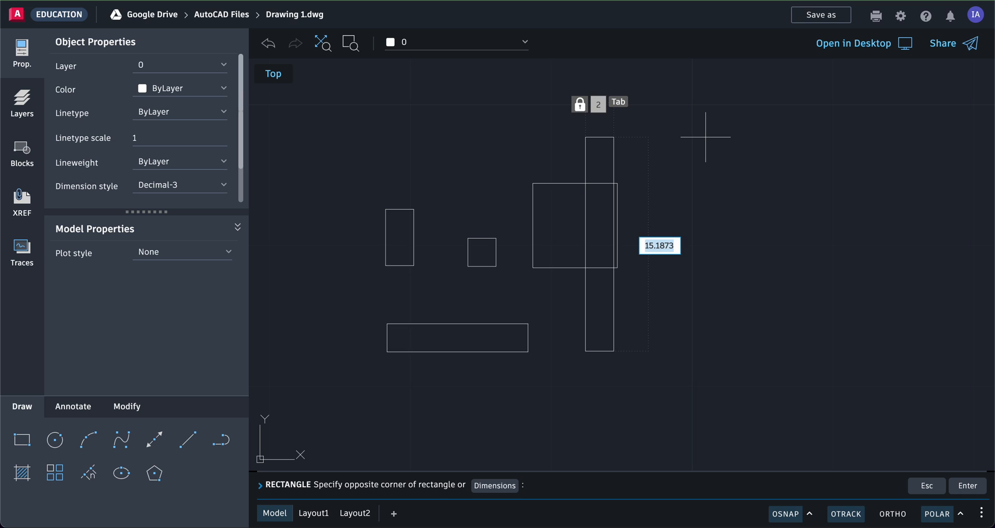
pyautogui.write('1')
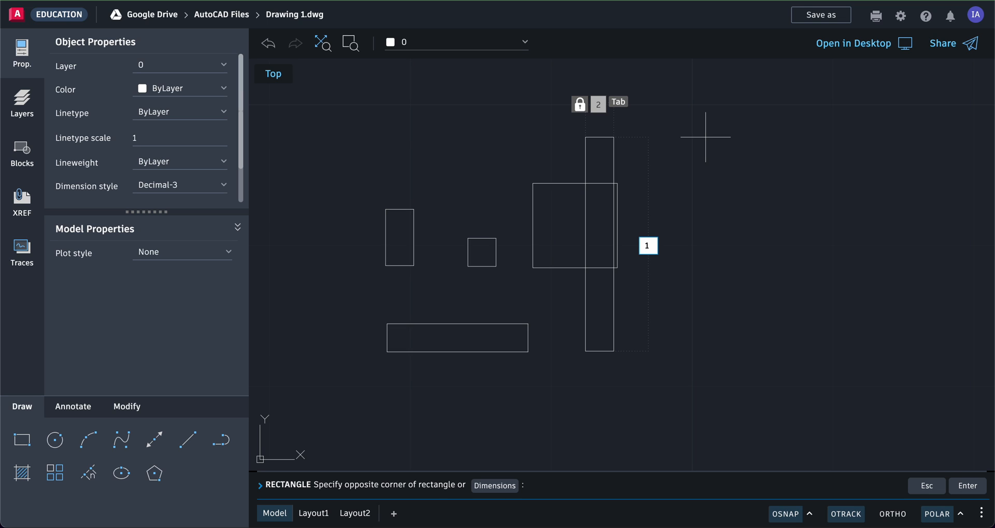
pyautogui.write('0')
pyautogui.press('Return')
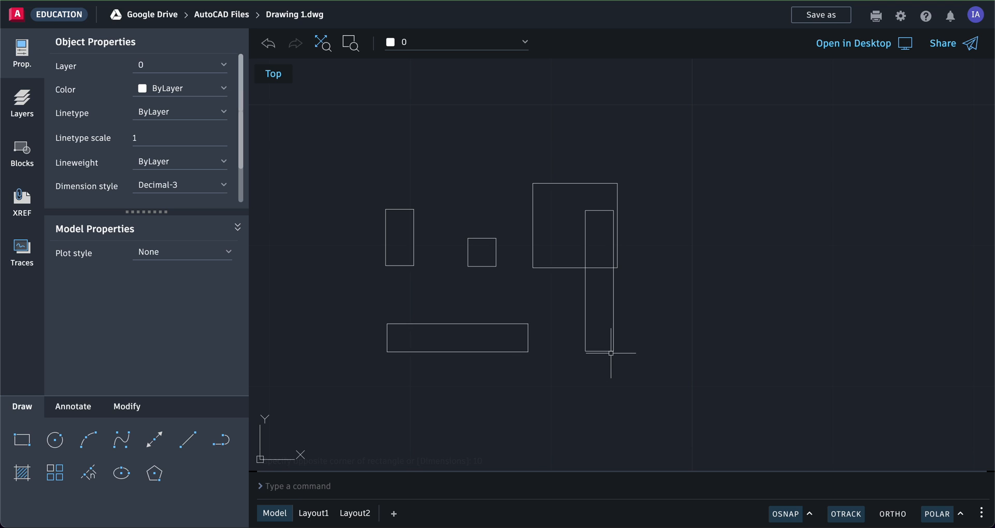
pyautogui.write('m')
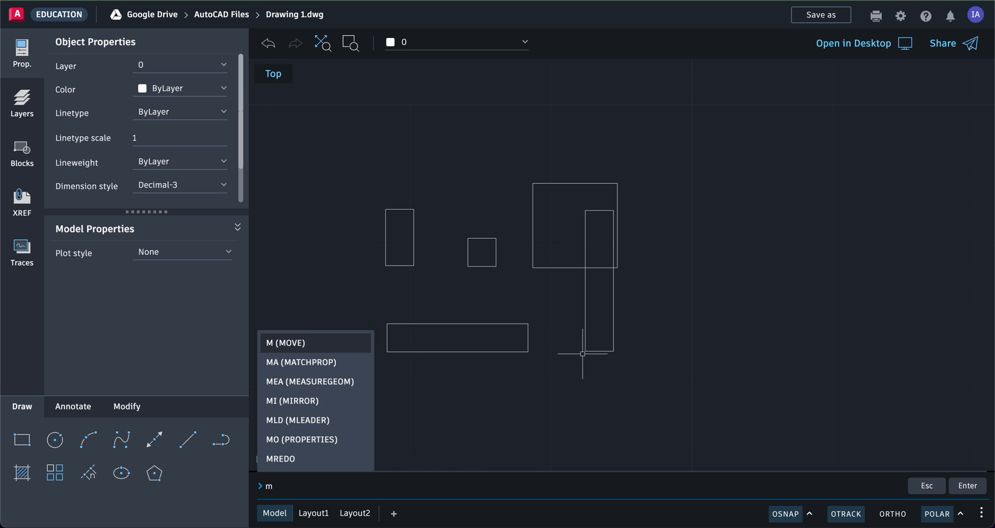
pyautogui.press('Return')
pyautogui.press('Escape')
pyautogui.press('Escape')
pyautogui.press('Escape')
pyautogui.press('Escape')
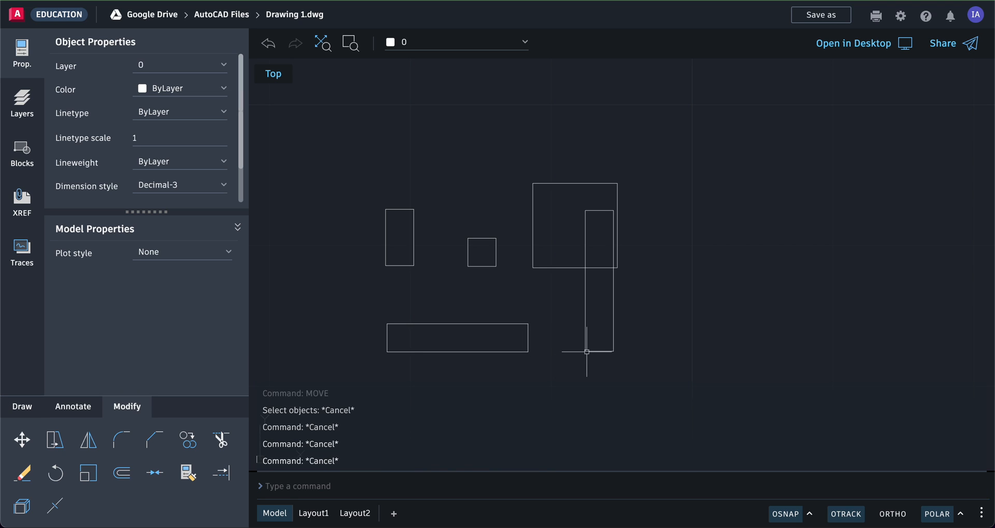
pyautogui.press('Return')
pyautogui.click(587, 352)
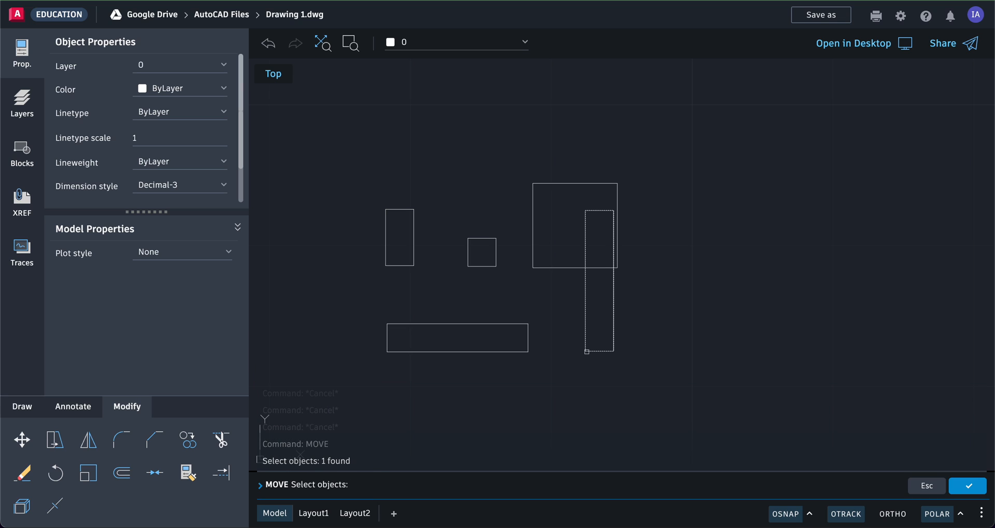
pyautogui.press('Return')
pyautogui.press('Escape')
pyautogui.press('Escape')
pyautogui.press('Escape')
pyautogui.press('Escape')
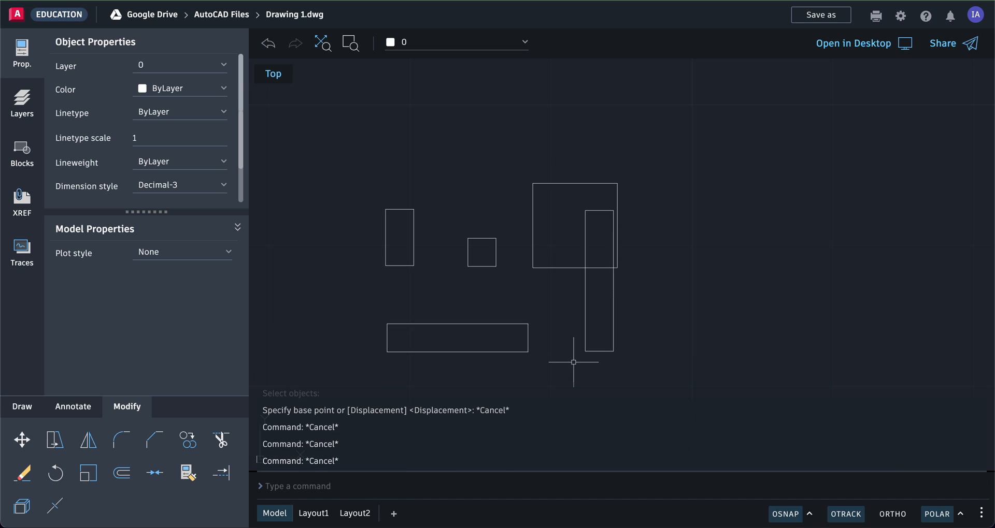
# - Try to move the tall 2 by 10 rectangle off the large square using the Displacement option
pyautogui.click(22, 441)
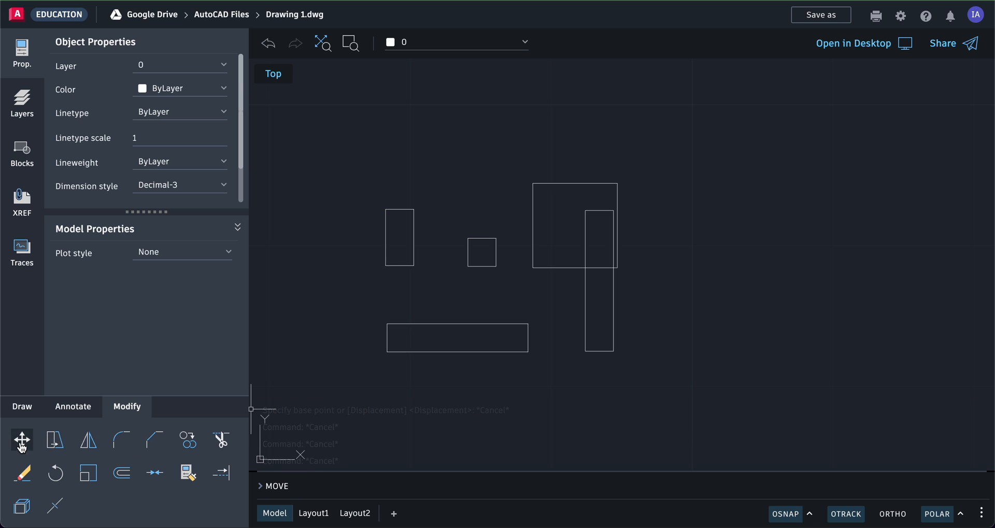
pyautogui.click(579, 357)
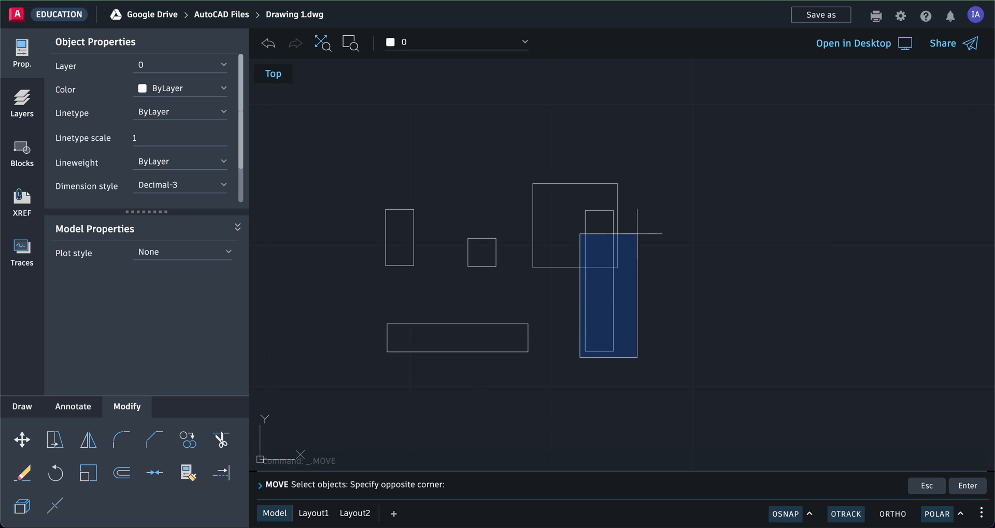
pyautogui.click(645, 204)
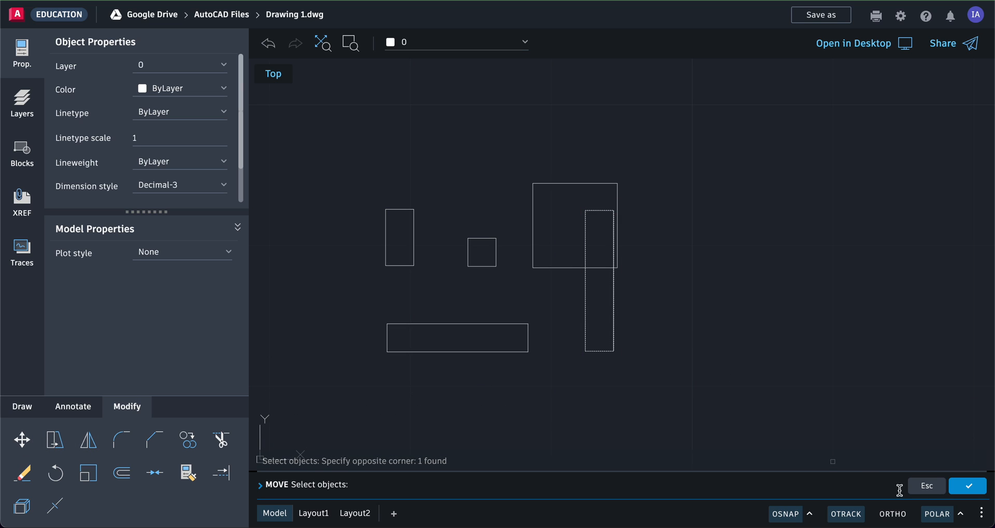
pyautogui.click(967, 486)
pyautogui.press('Return')
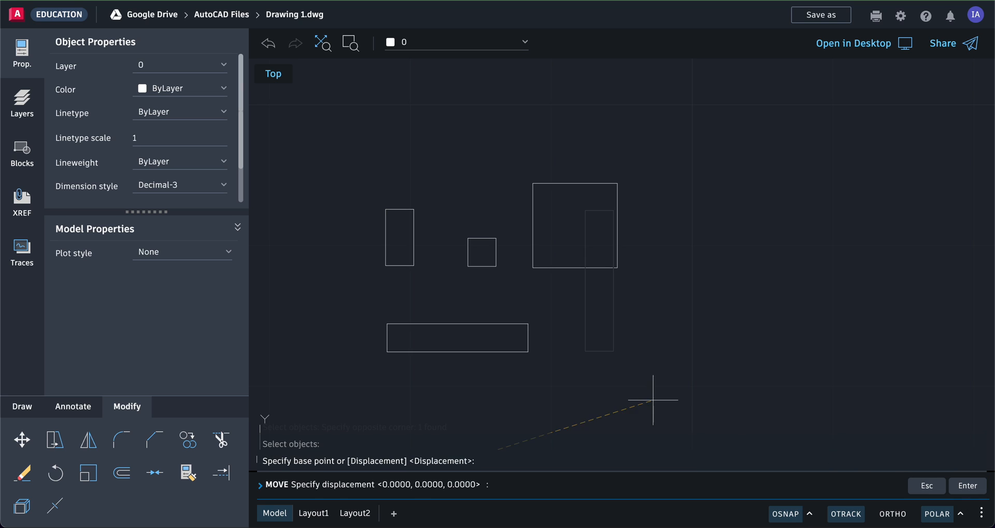
pyautogui.click(631, 387)
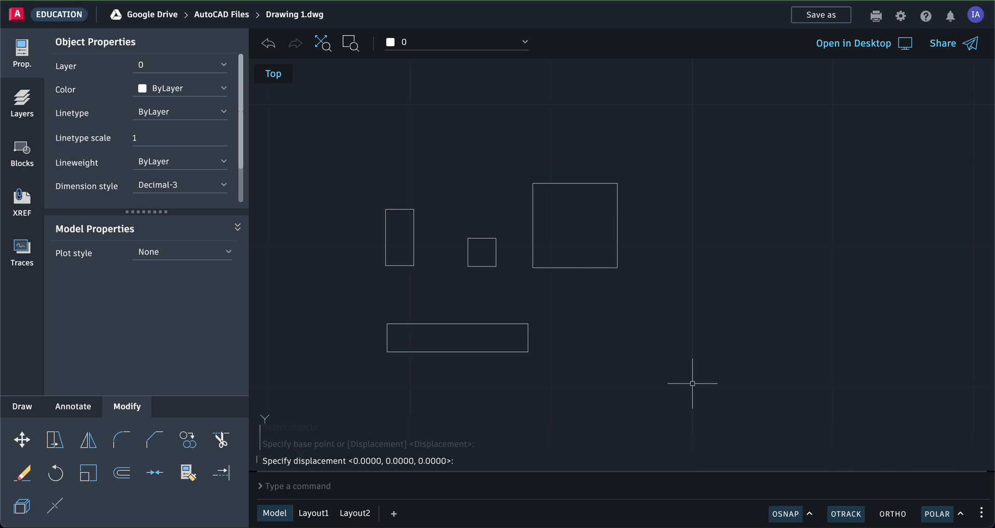
# - Undo the displacement move of the tall rectangle
pyautogui.scroll(-3, 694, 383)
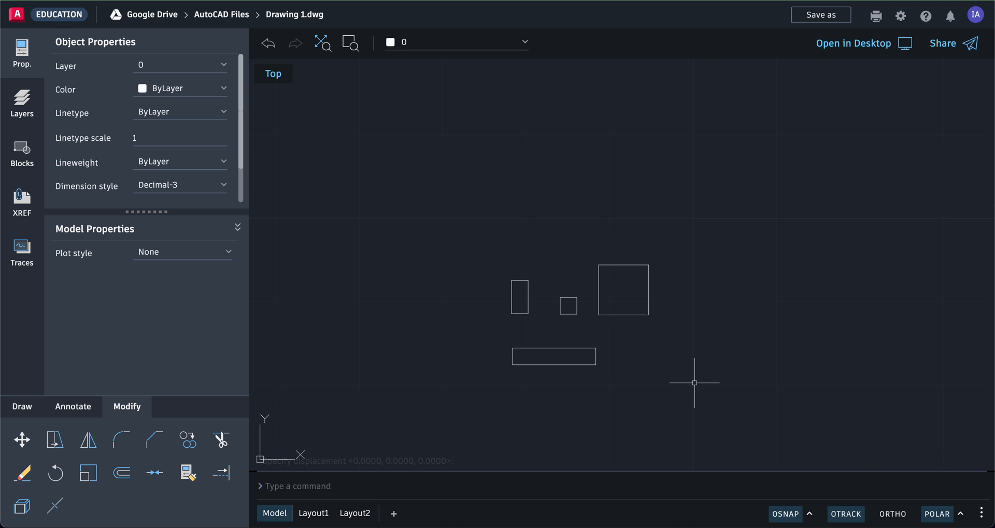
pyautogui.write('u')
pyautogui.press('Return')
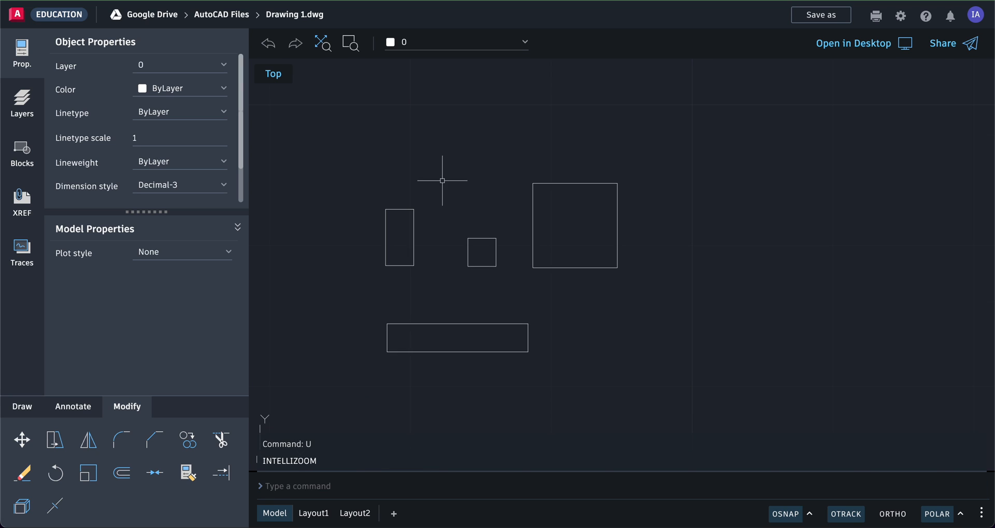
pyautogui.click(268, 43)
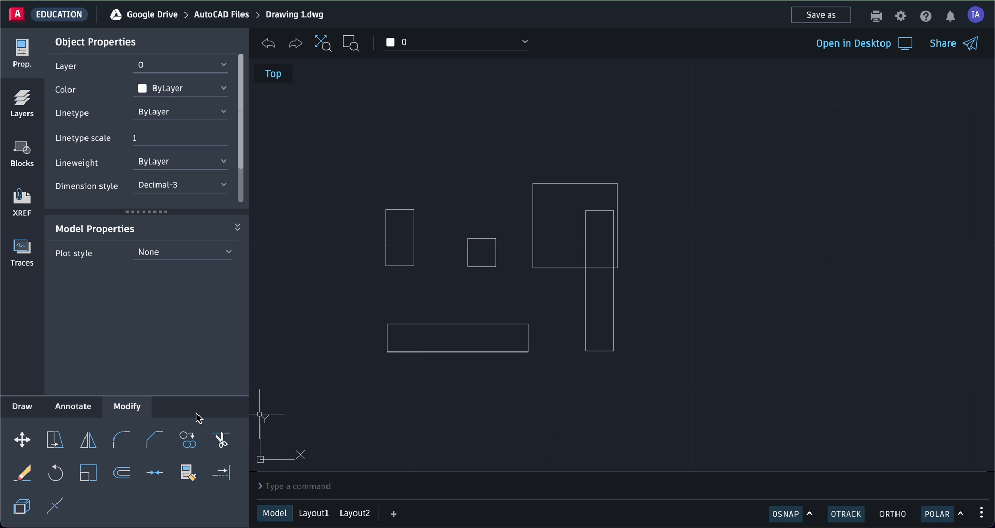
# - Move the tall 2 by 10 rectangle horizontally to the right until it is clear of the 6 by 6 square
pyautogui.click(22, 440)
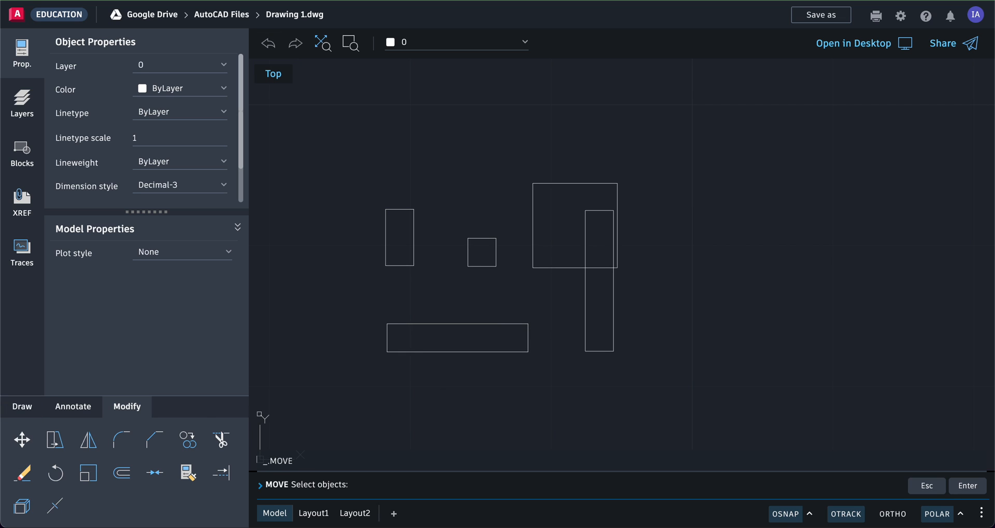
pyautogui.click(579, 366)
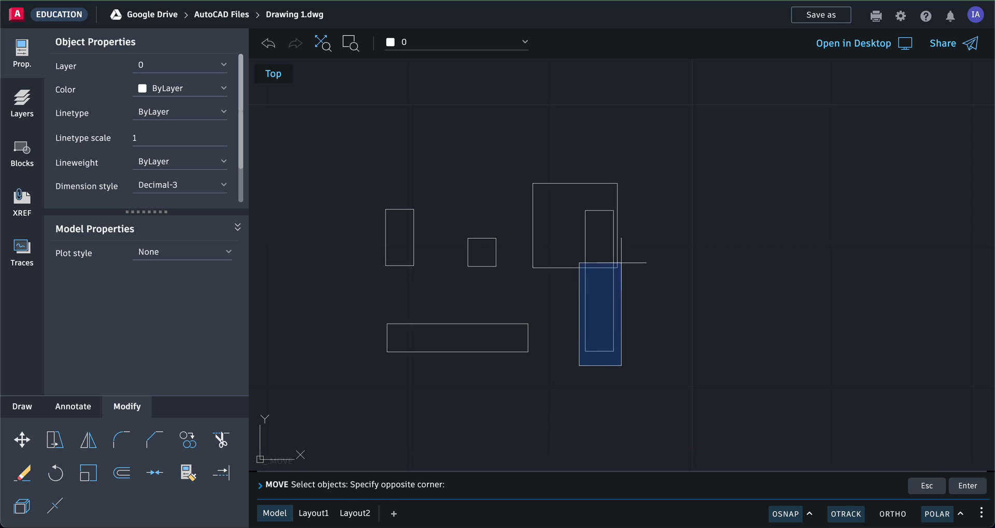
pyautogui.click(640, 203)
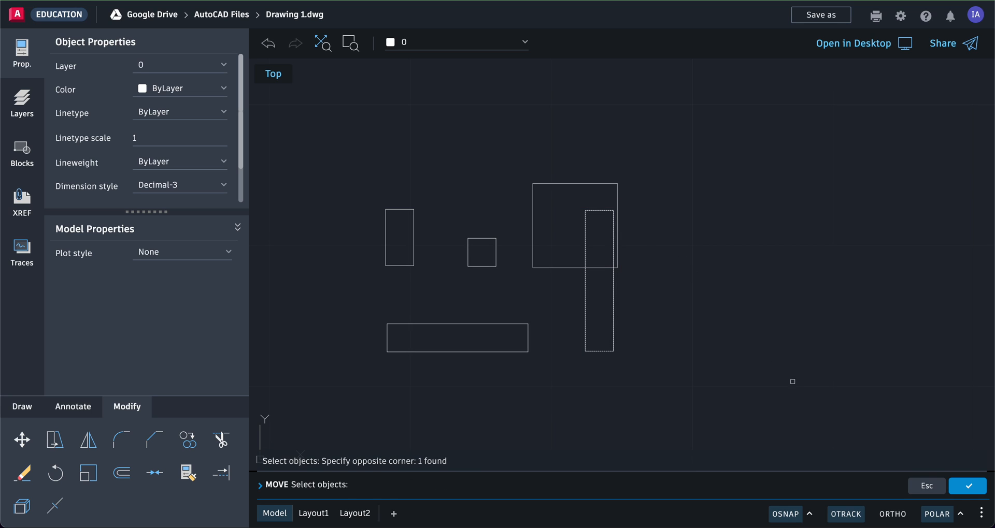
pyautogui.click(967, 488)
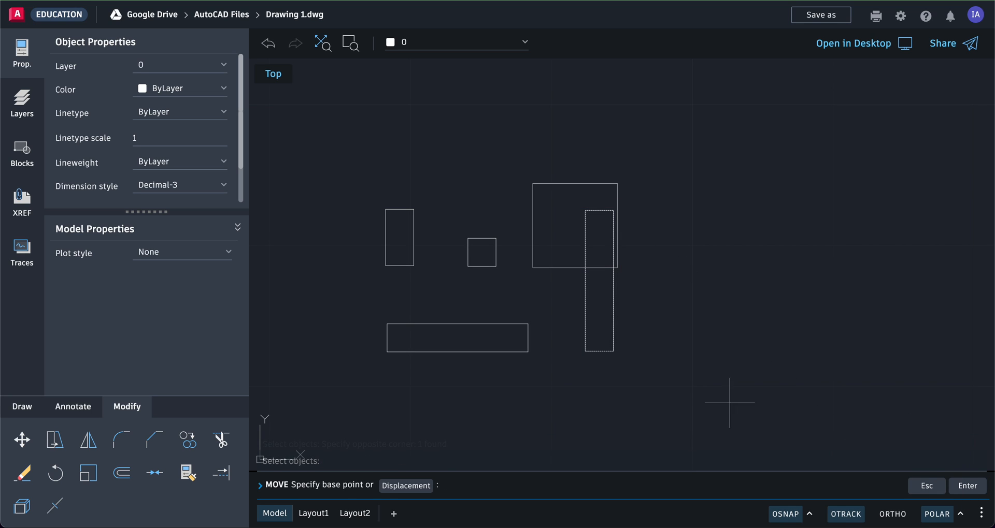
pyautogui.click(591, 378)
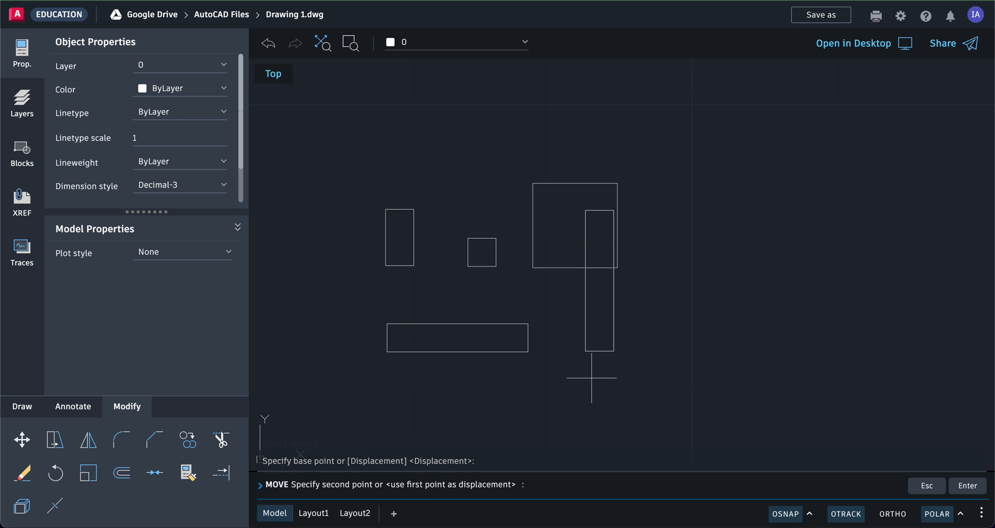
pyautogui.click(676, 378)
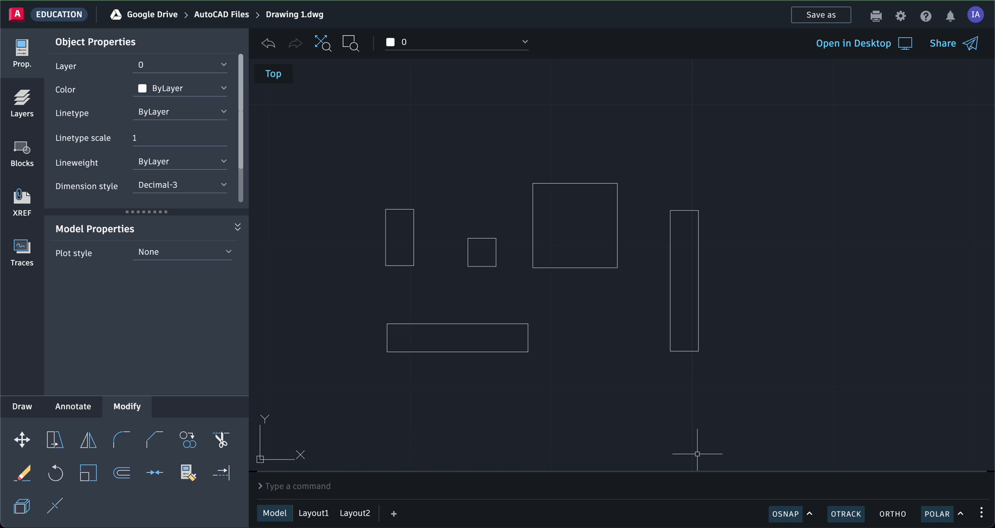
pyautogui.scroll(1, 697, 429)
pyautogui.scroll(-3, 697, 428)
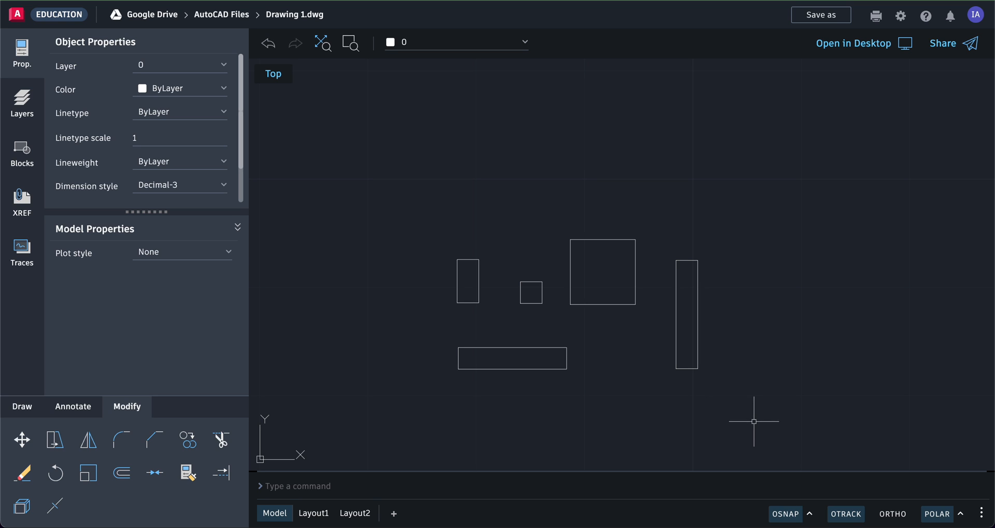
pyautogui.moveTo(753, 419); pyautogui.dragTo(628, 406, button='middle')
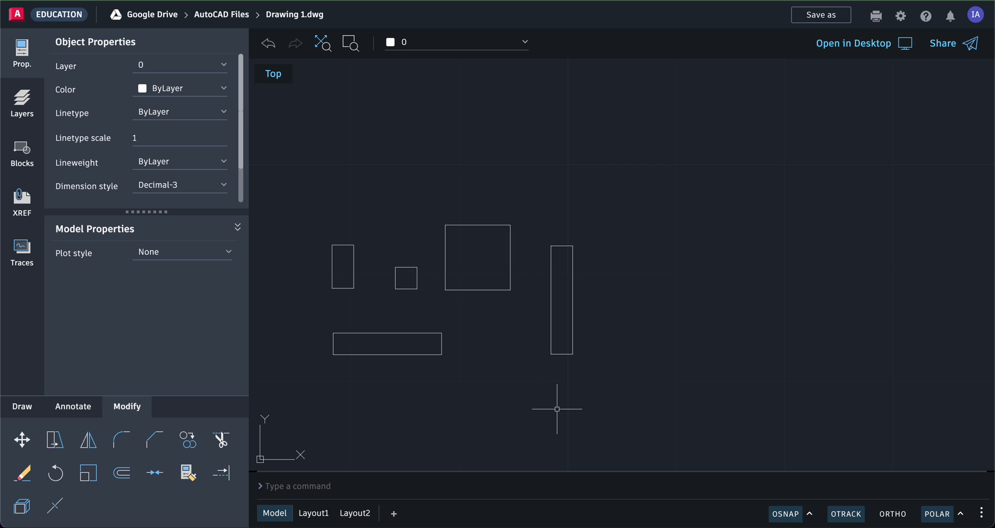
pyautogui.click(22, 441)
pyautogui.press('Escape')
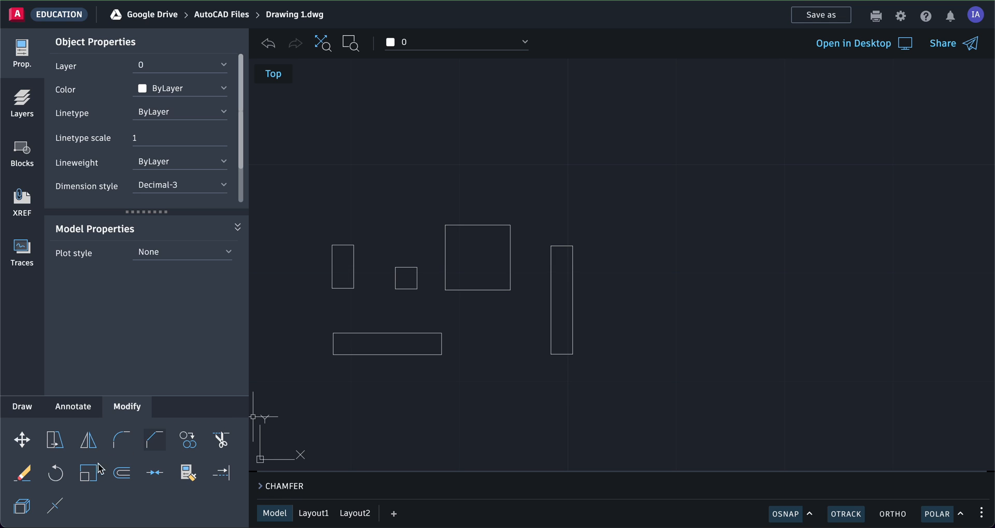
# - Draw a right triangle with lines to the right of the tall rectangle, with a 6-unit base and a 12-unit vertical leg on its right side
pyautogui.click(26, 413)
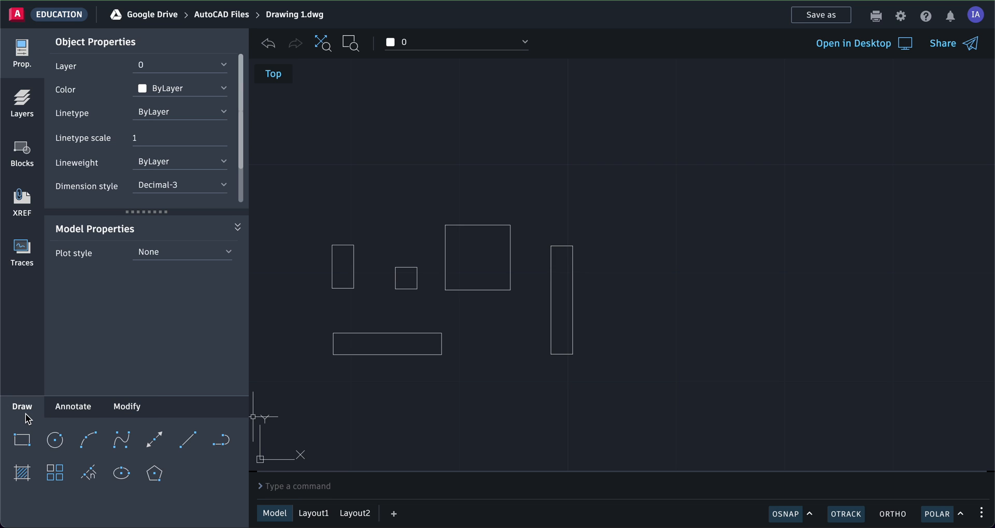
pyautogui.click(26, 443)
pyautogui.click(188, 440)
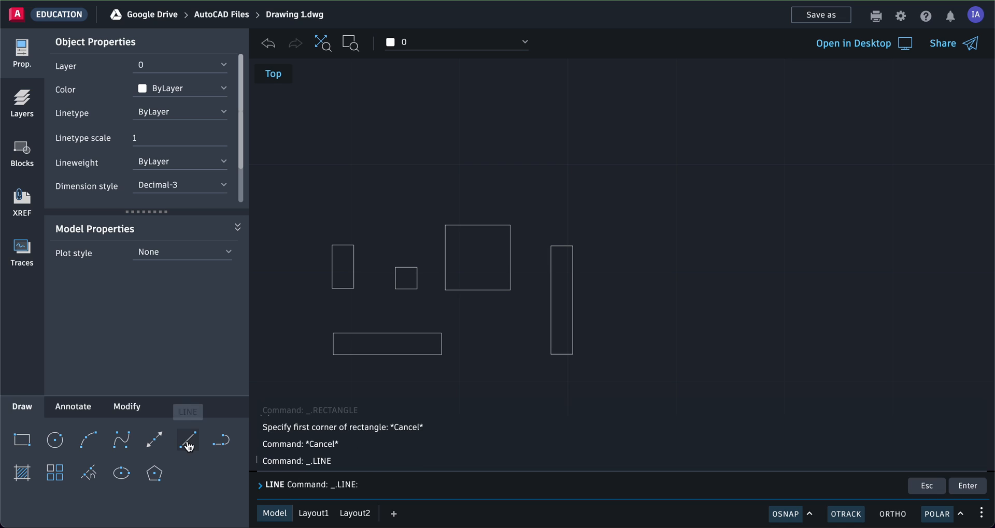
pyautogui.click(627, 352)
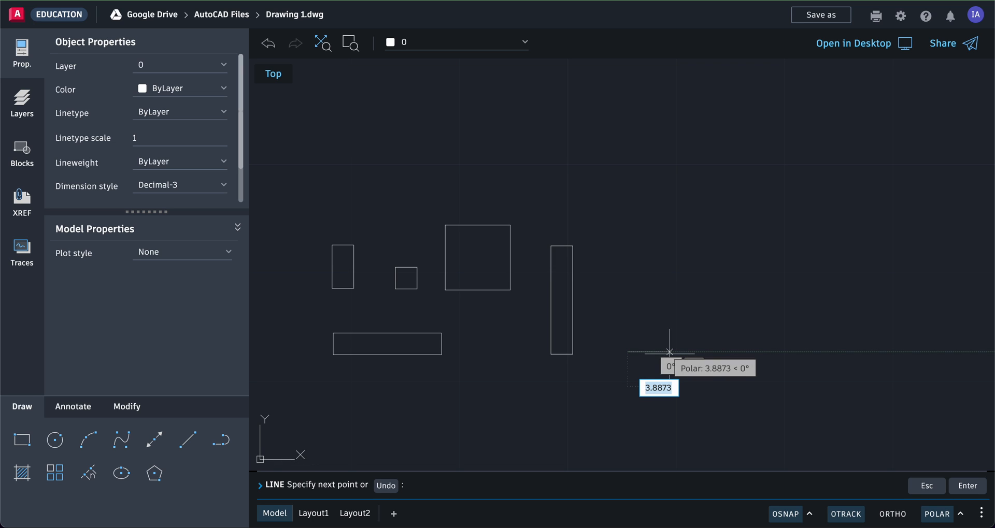
pyautogui.write('6')
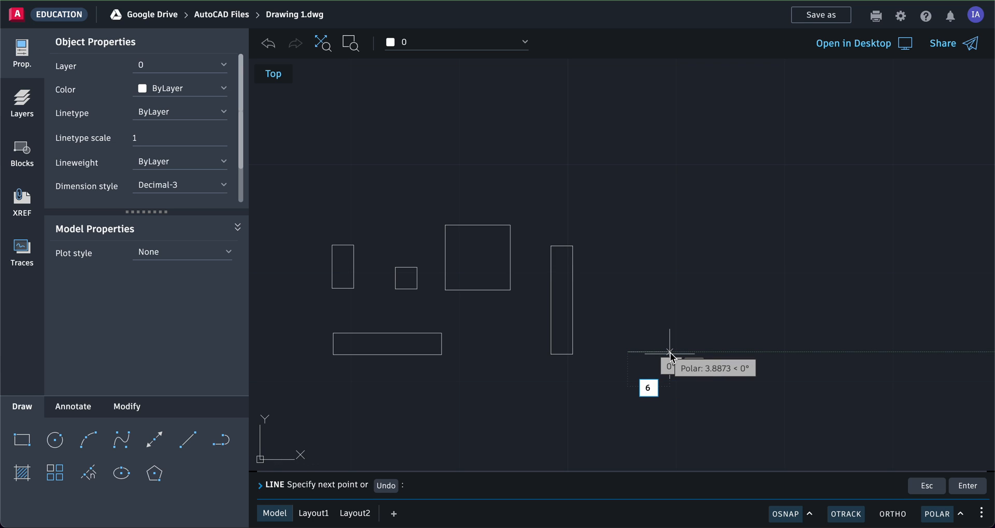
pyautogui.press('Return')
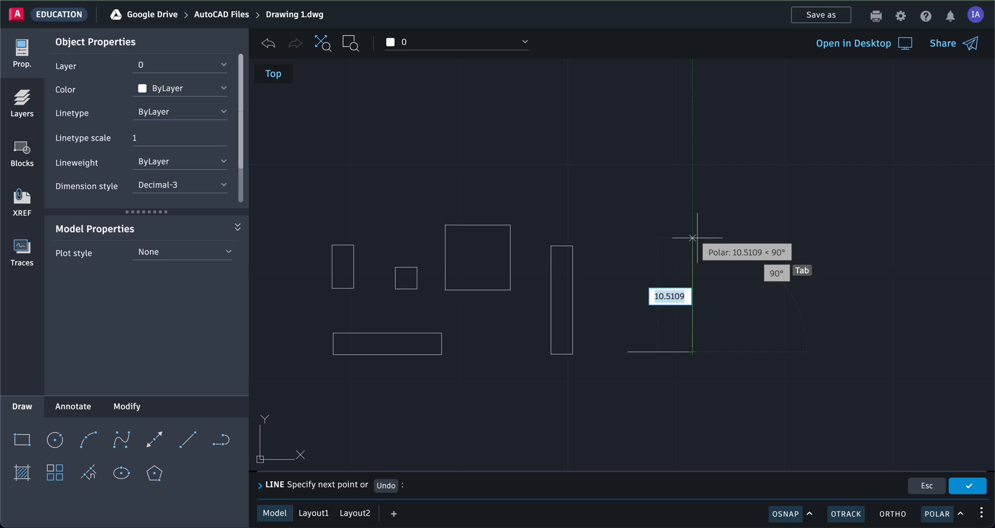
pyautogui.write('12')
pyautogui.press('Return')
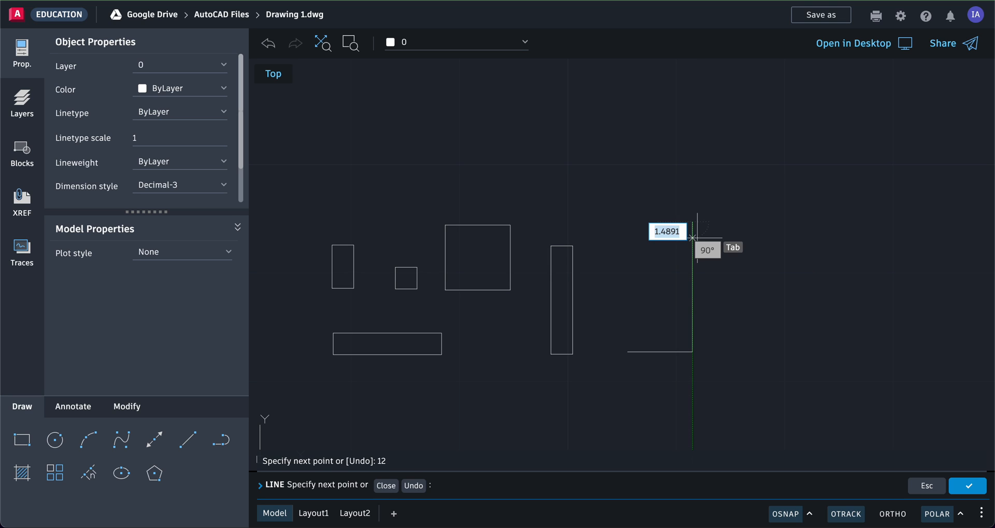
pyautogui.click(627, 347)
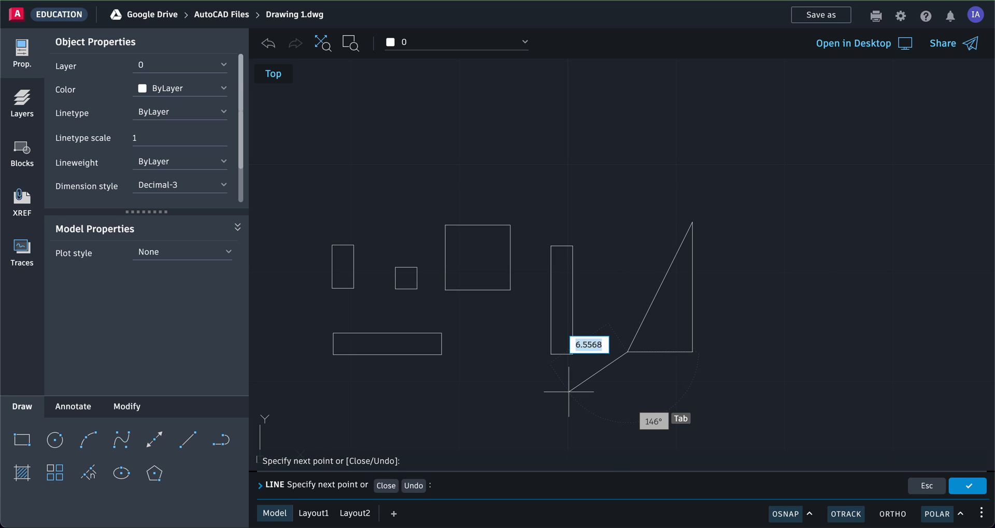
pyautogui.press('Escape')
pyautogui.press('Escape')
pyautogui.press('Escape')
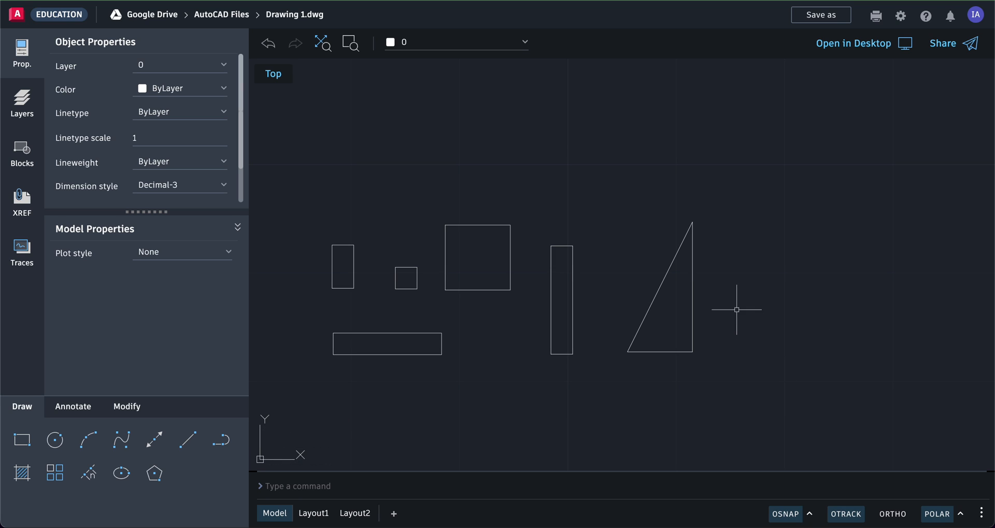
# - Draw a smaller right triangle with lines to the right of the first, with a 2-unit vertical leg on its left side and a 5-unit base
pyautogui.click(188, 440)
pyautogui.click(187, 441)
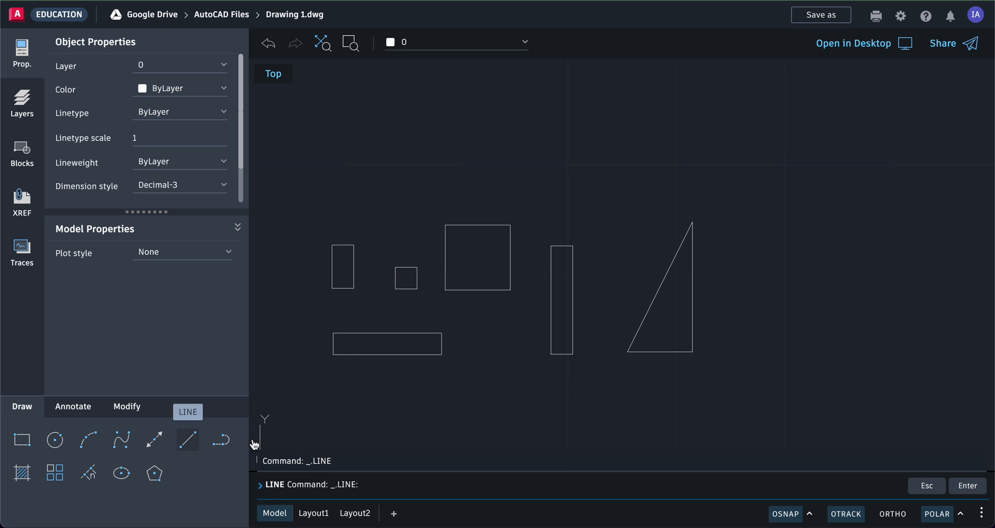
pyautogui.click(741, 312)
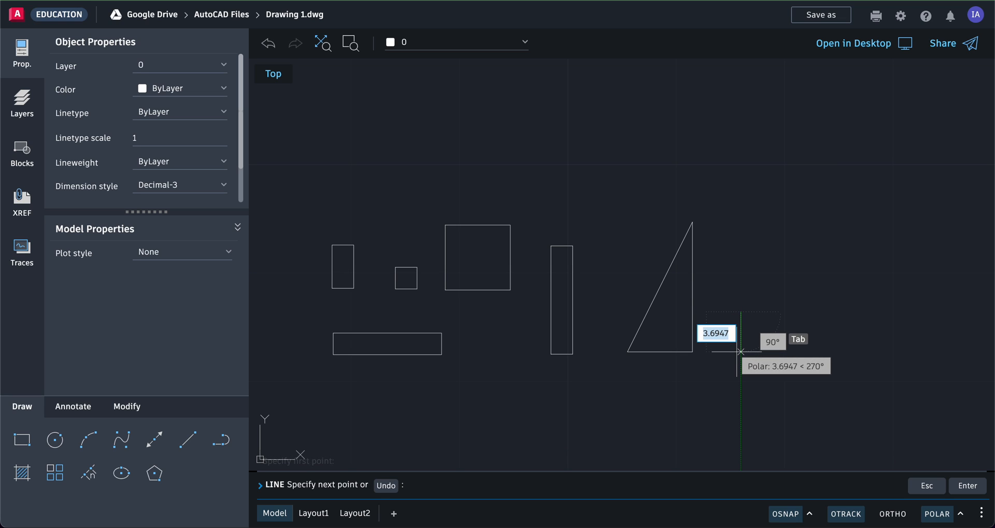
pyautogui.write('2')
pyautogui.press('Return')
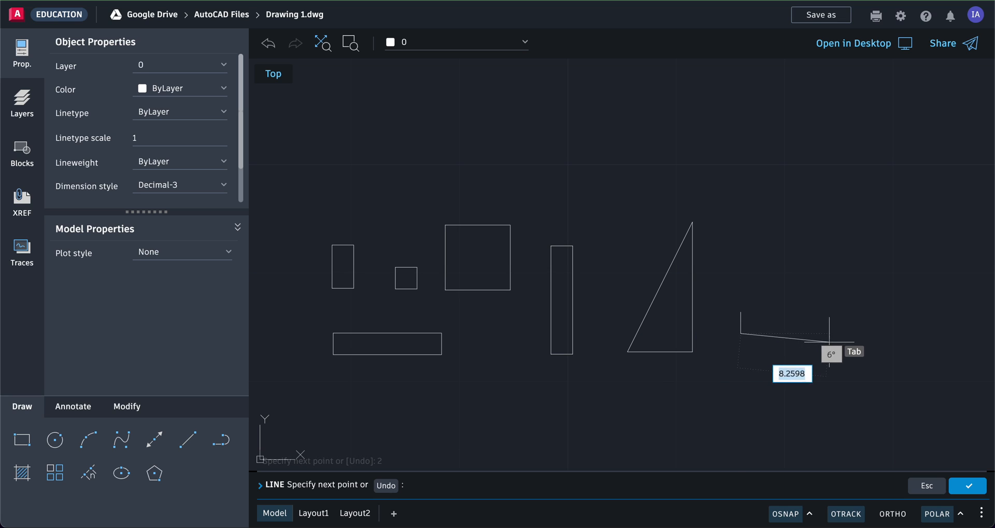
pyautogui.write('5')
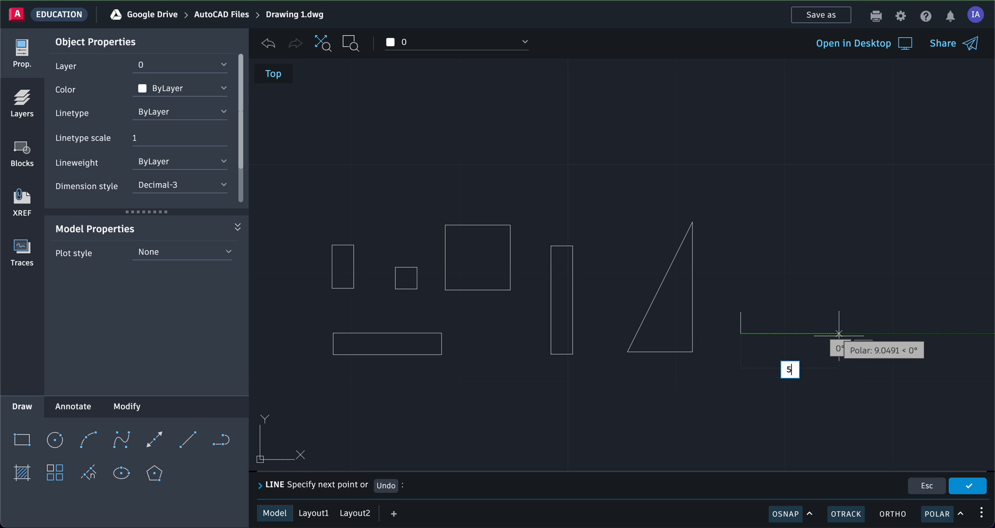
pyautogui.press('Return')
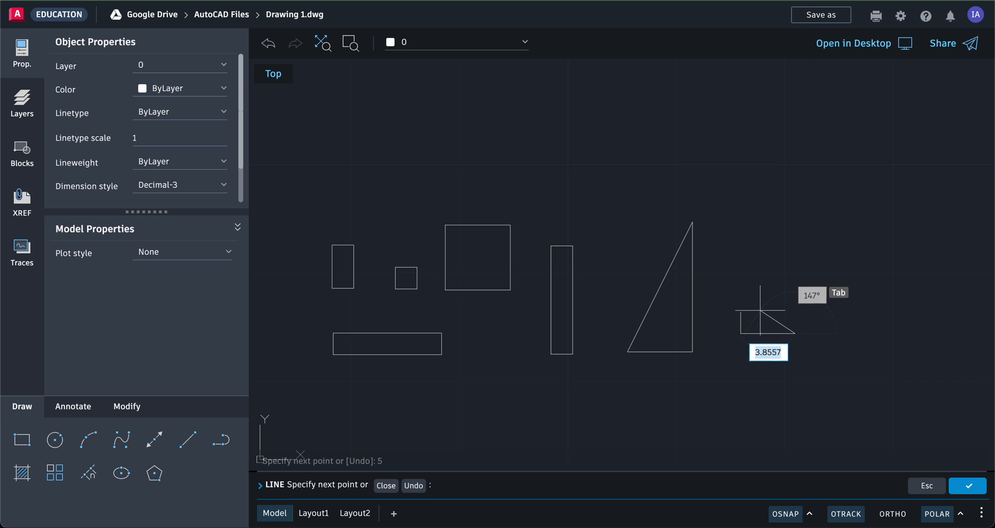
pyautogui.click(740, 312)
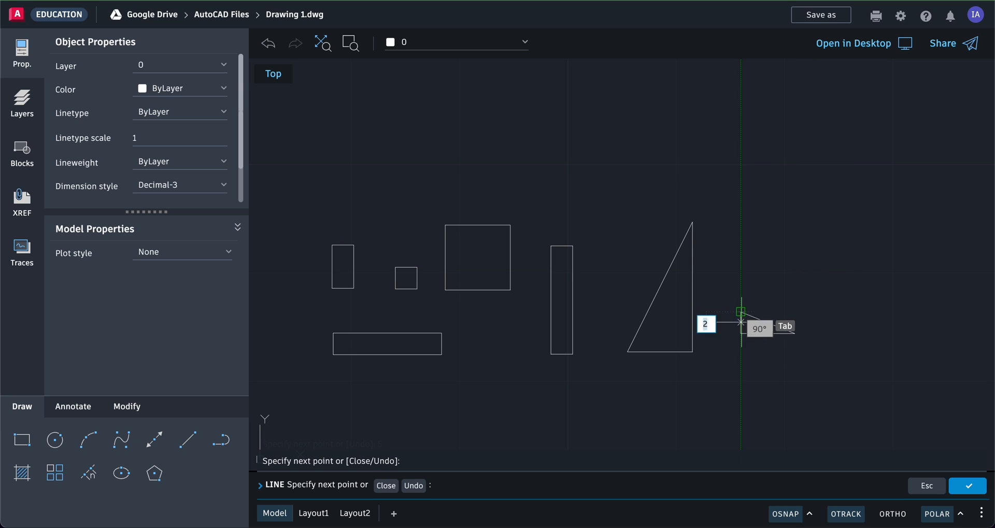
pyautogui.press('Escape')
pyautogui.press('Escape')
pyautogui.press('Escape')
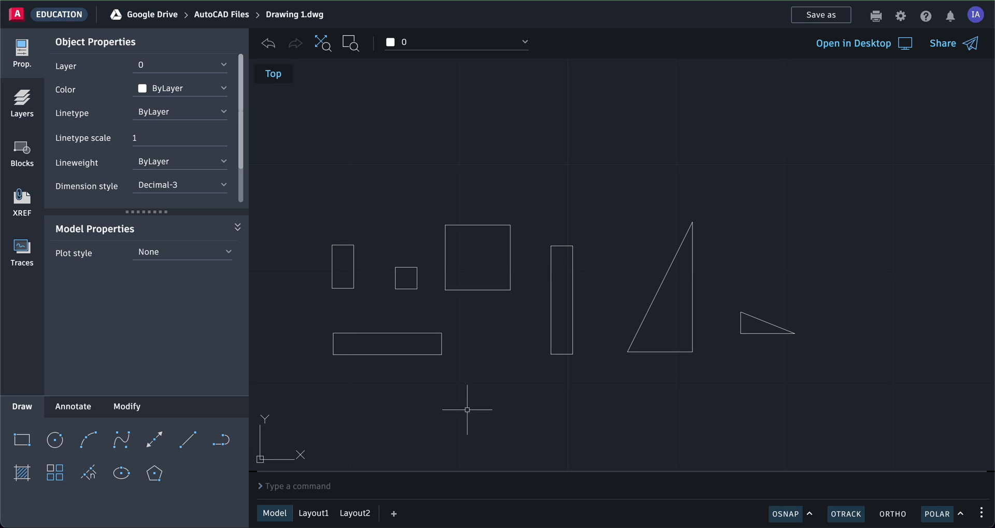
# - Draw a three-sided polygon inscribed in a circle, above the small right triangle, with one corner pointing straight up
pyautogui.click(155, 475)
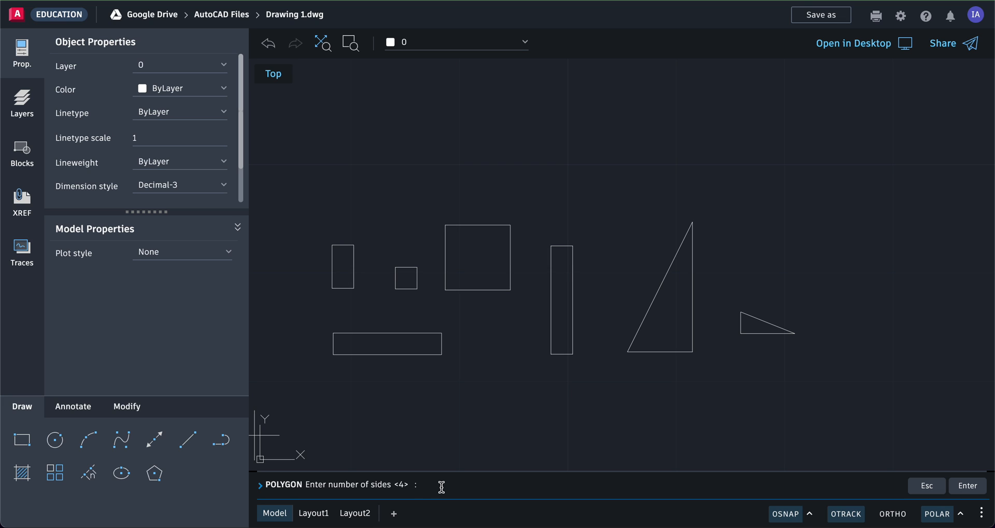
pyautogui.press('Return')
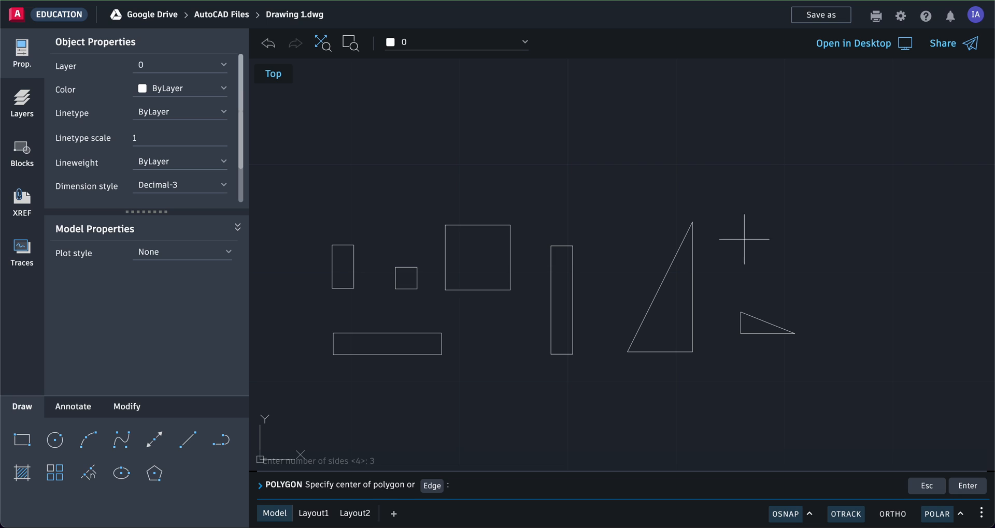
pyautogui.click(767, 221)
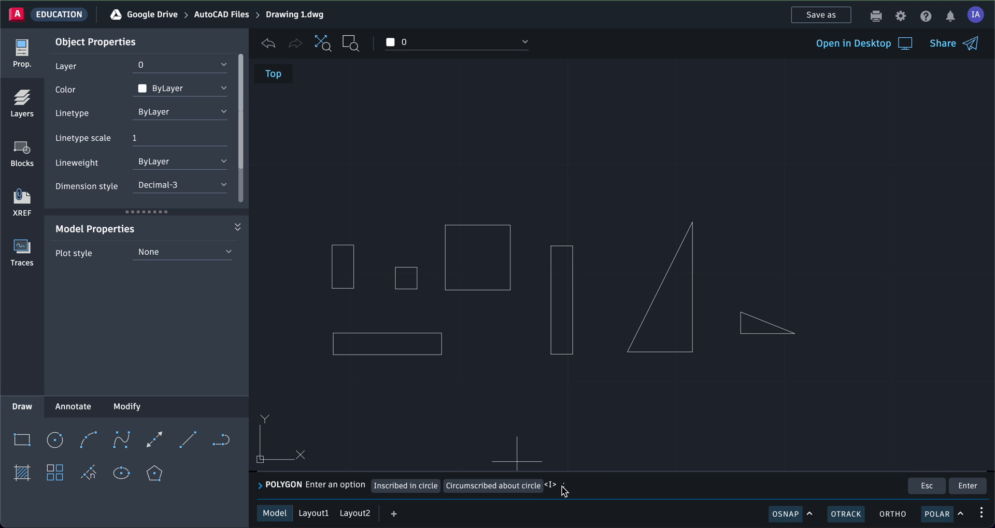
pyautogui.press('Return')
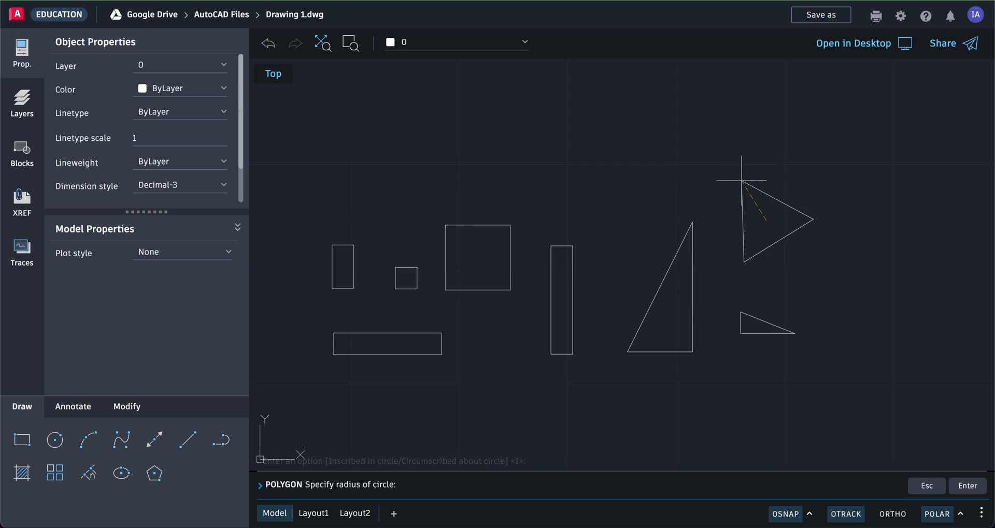
pyautogui.click(766, 171)
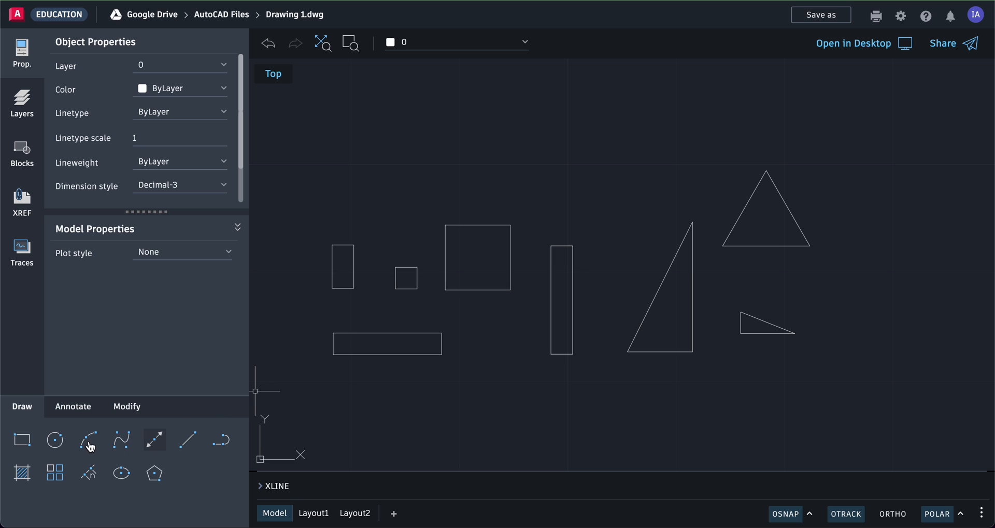
# - Draw a circle with a radius of about 3.33 units above the 6 by 6 square
pyautogui.moveTo(2, 435)
pyautogui.click(54, 441)
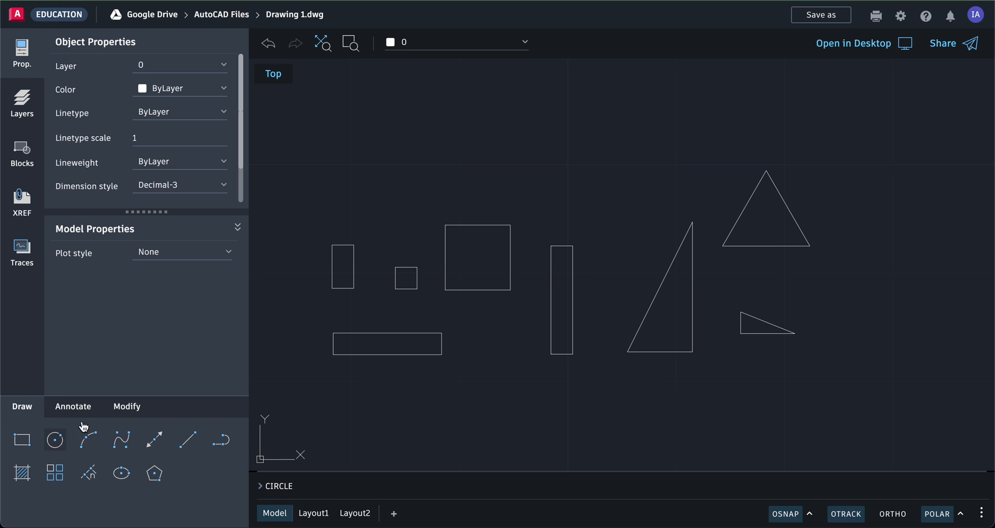
pyautogui.click(454, 143)
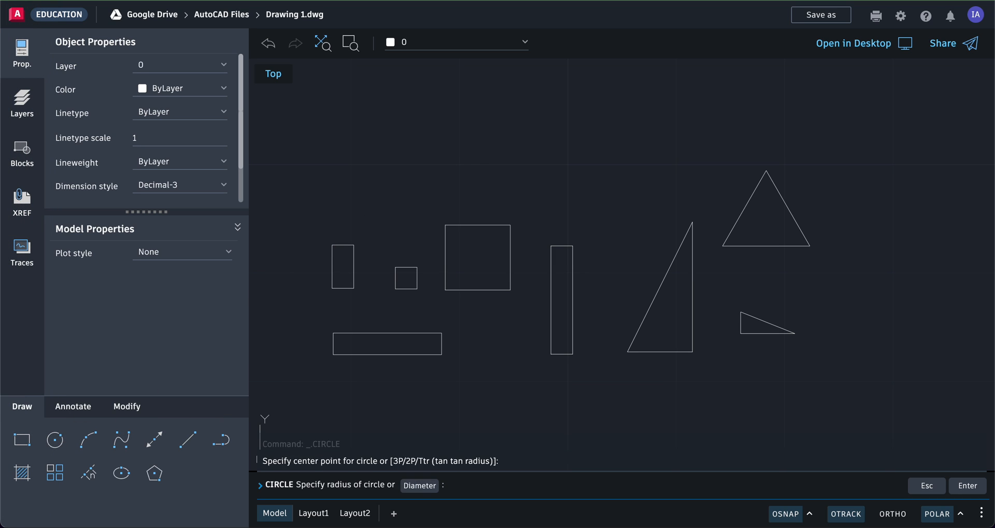
pyautogui.click(422, 160)
# - Draw an inscribed three-sided polygon from the circle's center, enabling the Nearest object snap to place its corner on the circle
pyautogui.click(161, 480)
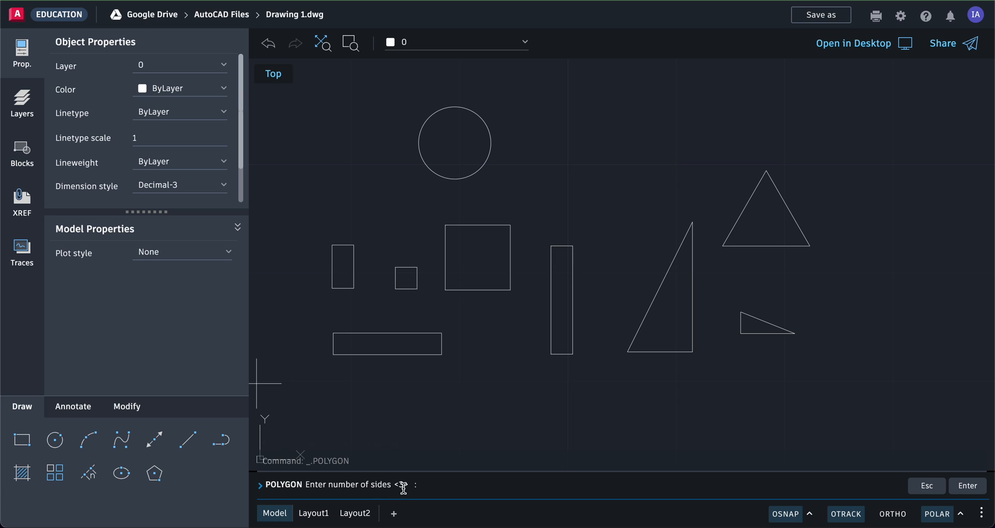
pyautogui.press('Return')
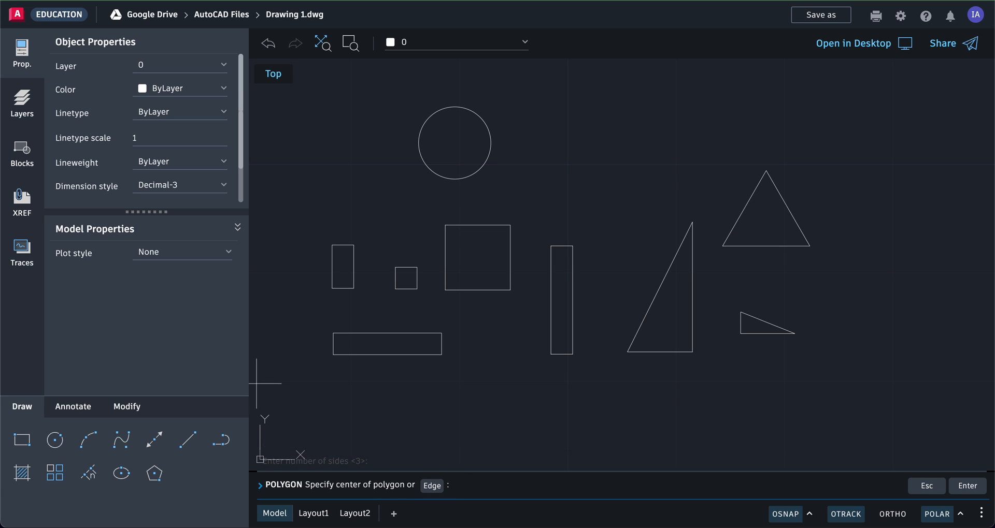
pyautogui.click(459, 144)
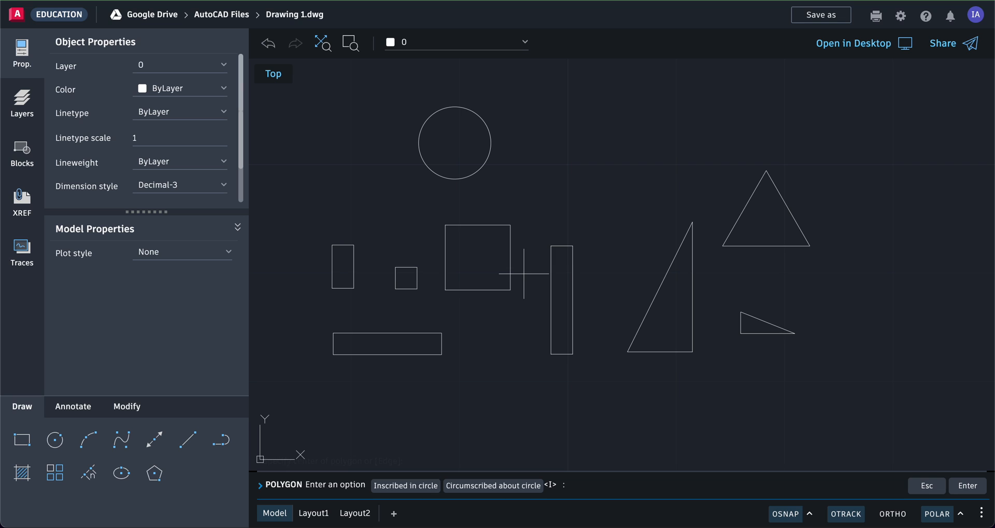
pyautogui.press('Return')
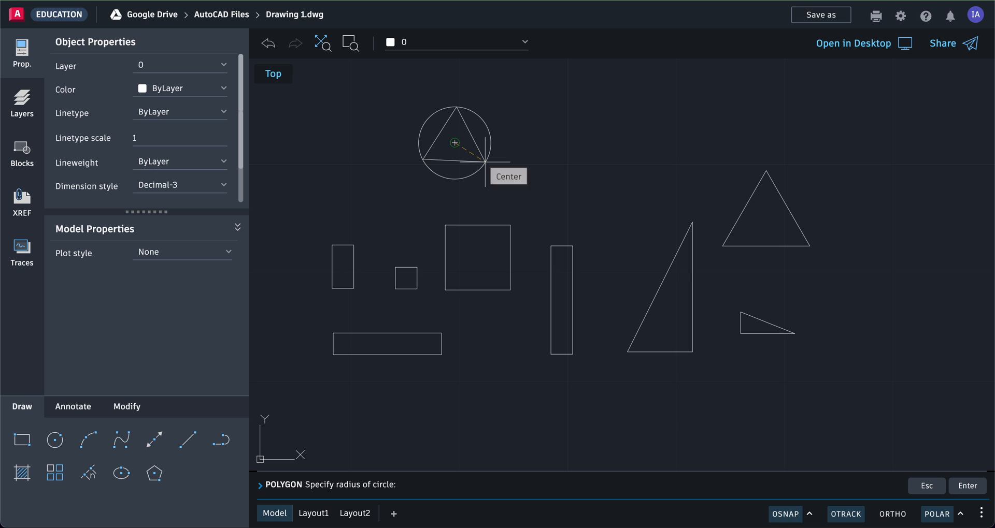
pyautogui.scroll(-2, 486, 161)
pyautogui.scroll(3, 487, 164)
pyautogui.scroll(1, 487, 164)
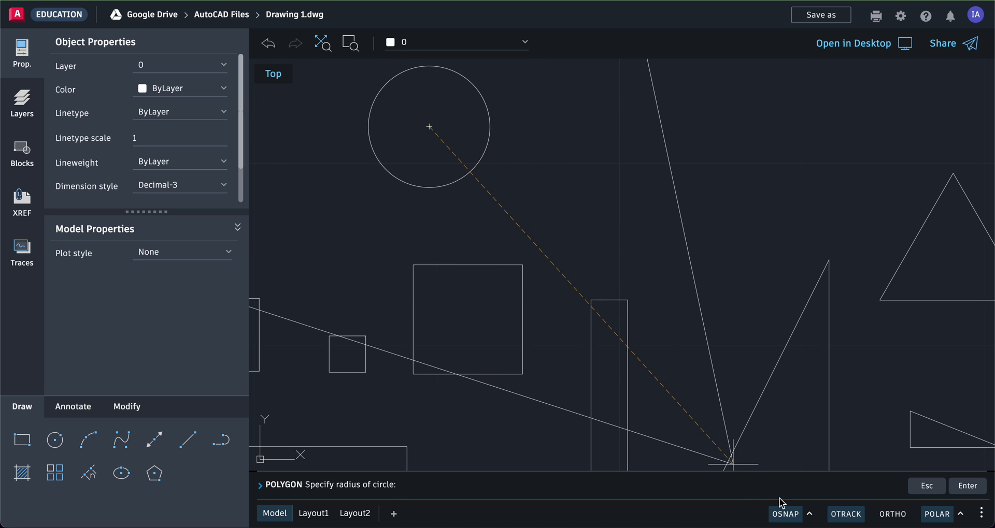
pyautogui.click(810, 514)
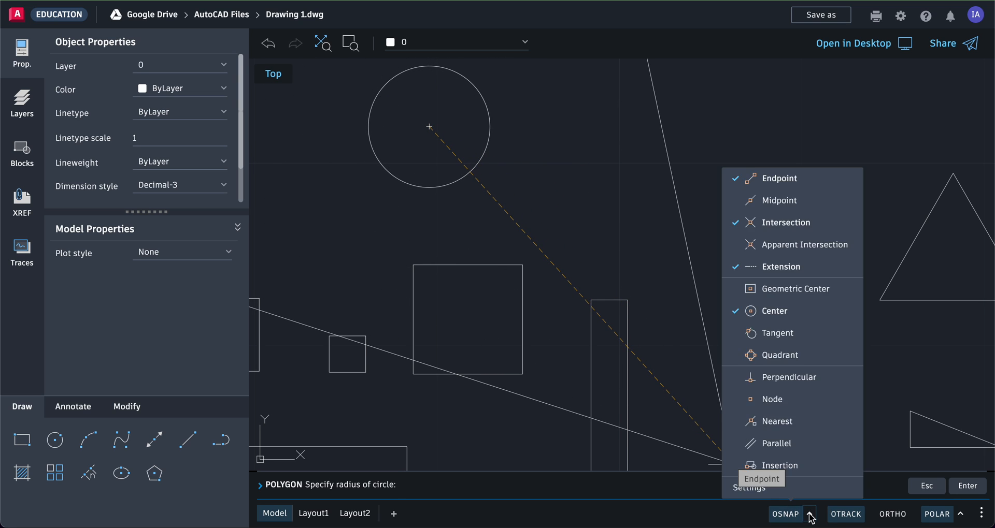
pyautogui.click(756, 422)
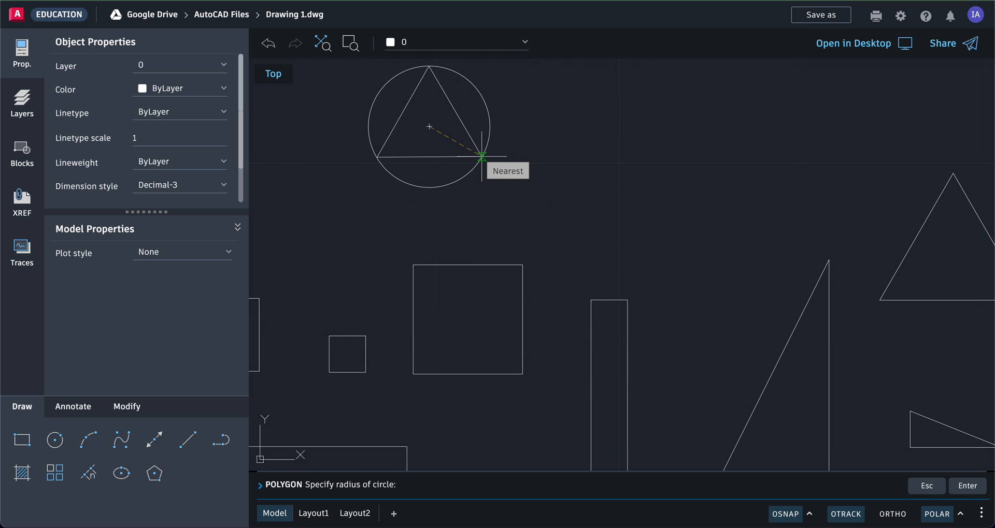
pyautogui.click(482, 156)
# - Draw a second circle with a radius of about 2.54 units to the right of the circle containing the triangle
pyautogui.scroll(-1, 485, 154)
pyautogui.scroll(2, 485, 155)
pyautogui.scroll(-2, 486, 154)
pyautogui.click(221, 440)
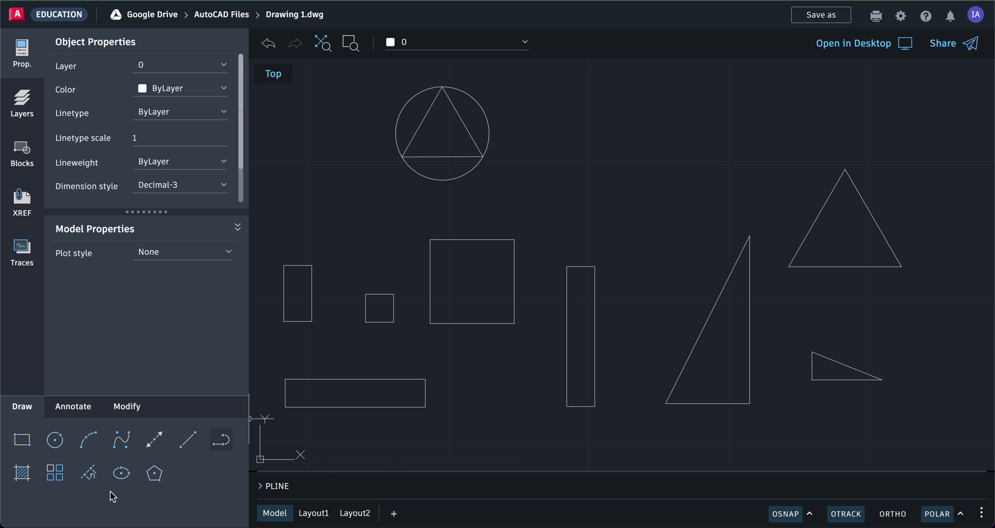
pyautogui.click(56, 441)
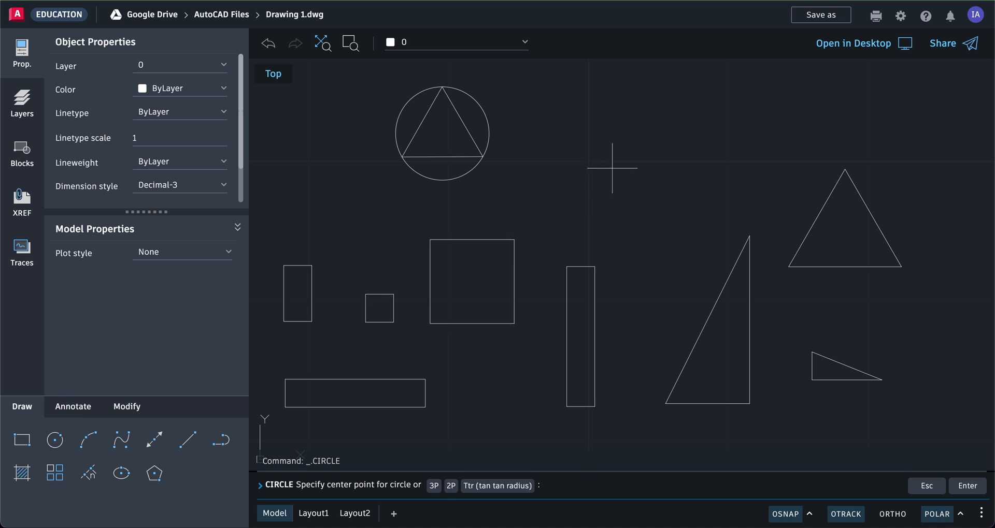
pyautogui.click(633, 150)
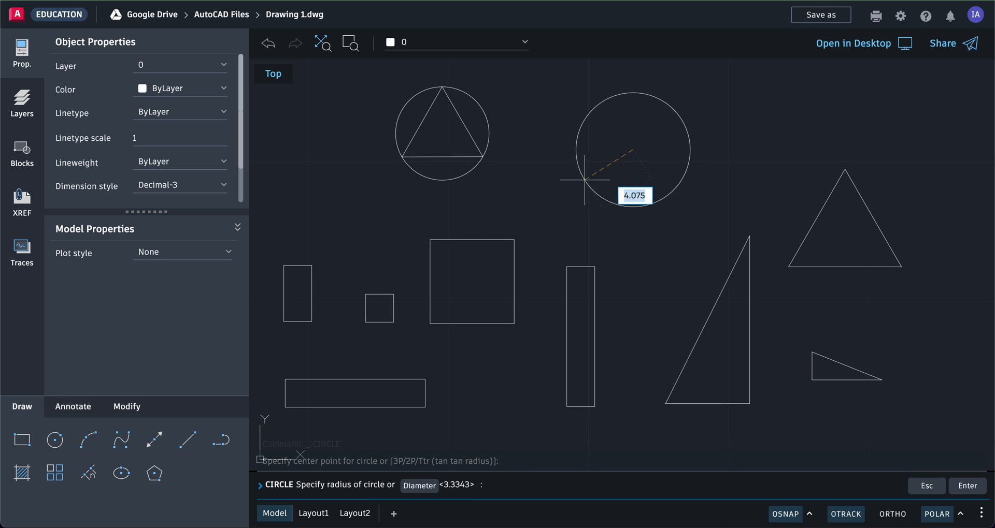
pyautogui.click(603, 168)
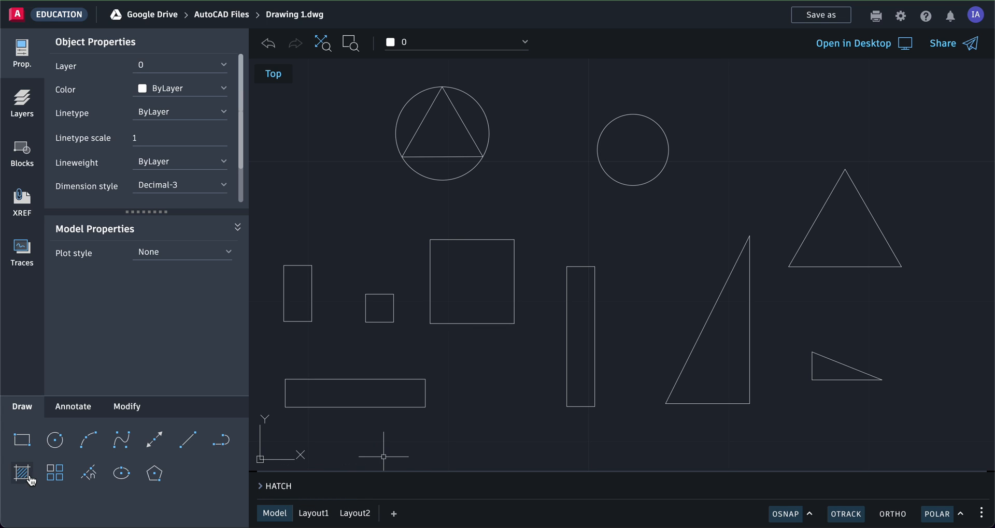
# - Draw a three-sided polygon circumscribed about the second circle, from its center to its lowest point
pyautogui.click(155, 474)
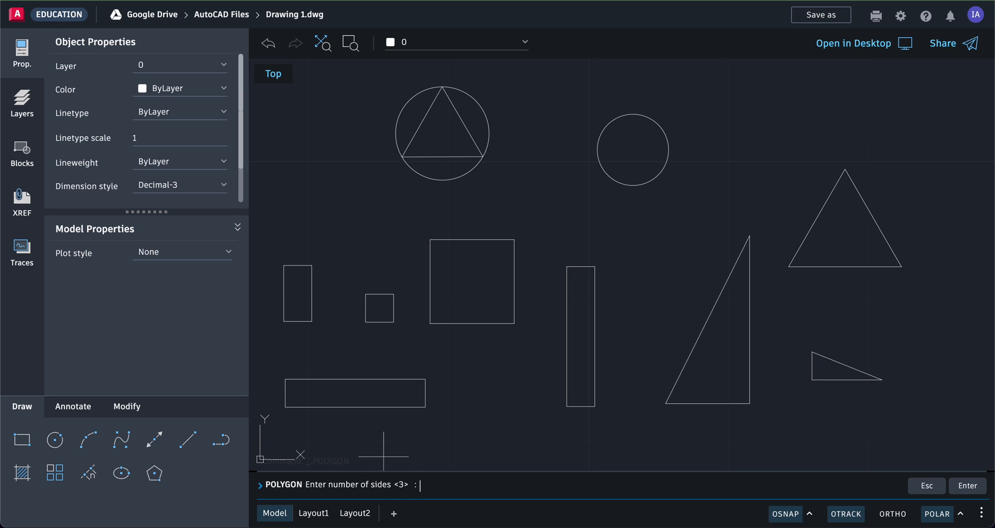
pyautogui.press('Return')
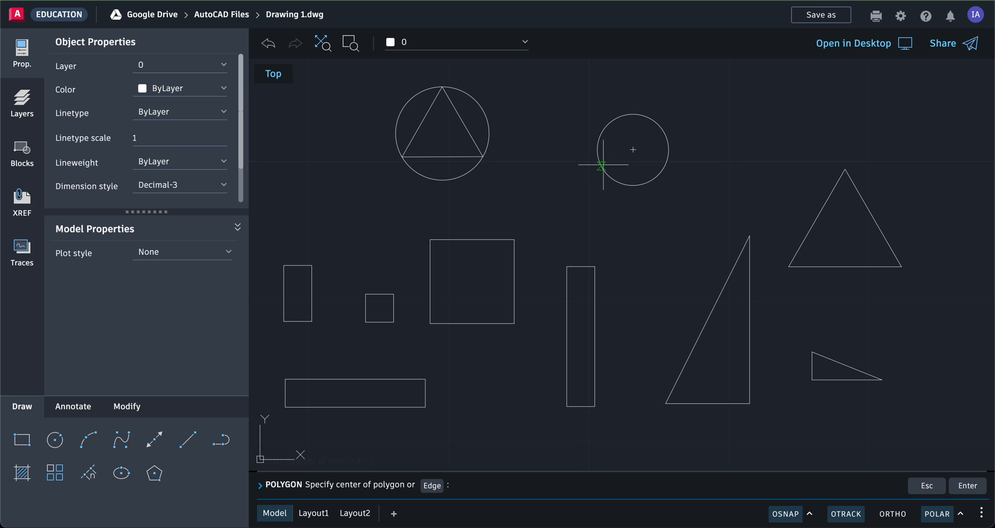
pyautogui.click(633, 150)
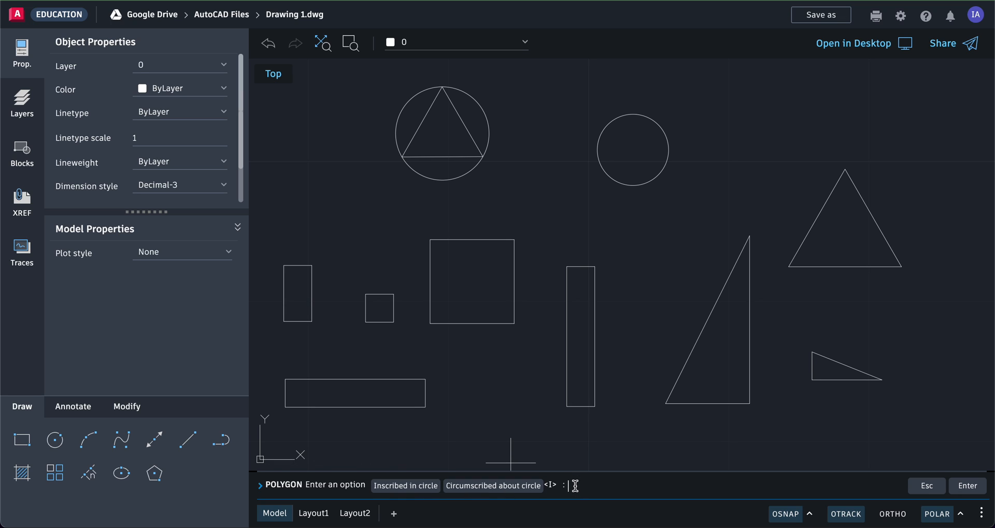
pyautogui.write('c')
pyautogui.press('Return')
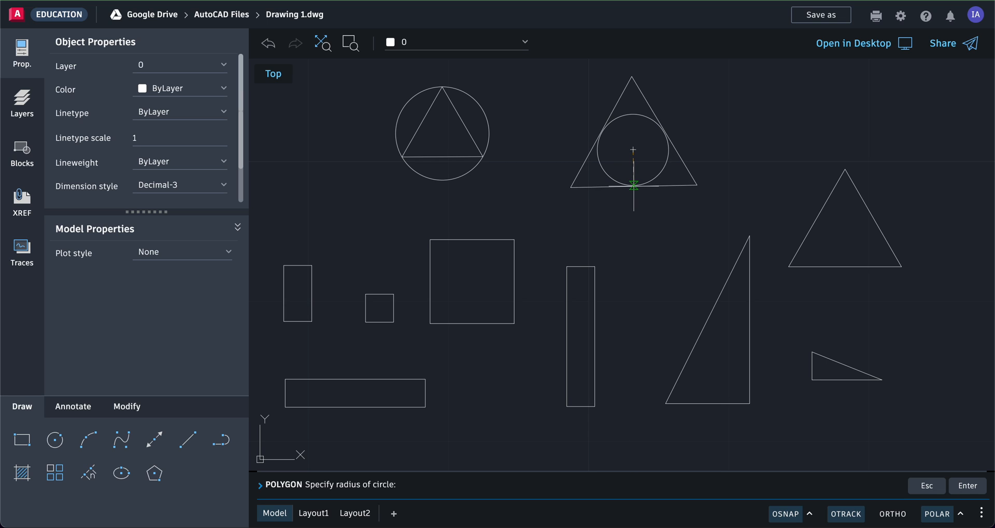
pyautogui.click(633, 185)
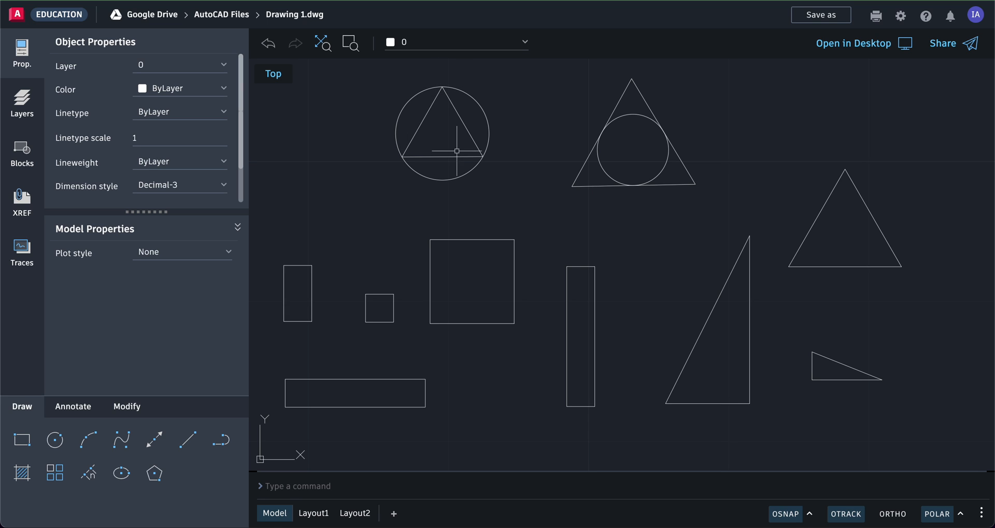
# - Draw a circle with a radius of 4 units in the empty area below the rectangles
pyautogui.scroll(-3, 474, 172)
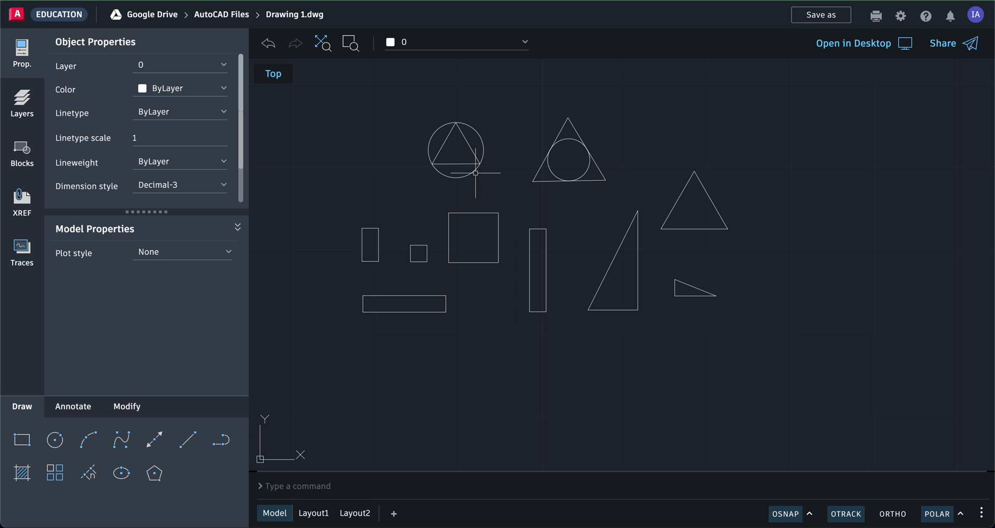
pyautogui.click(56, 441)
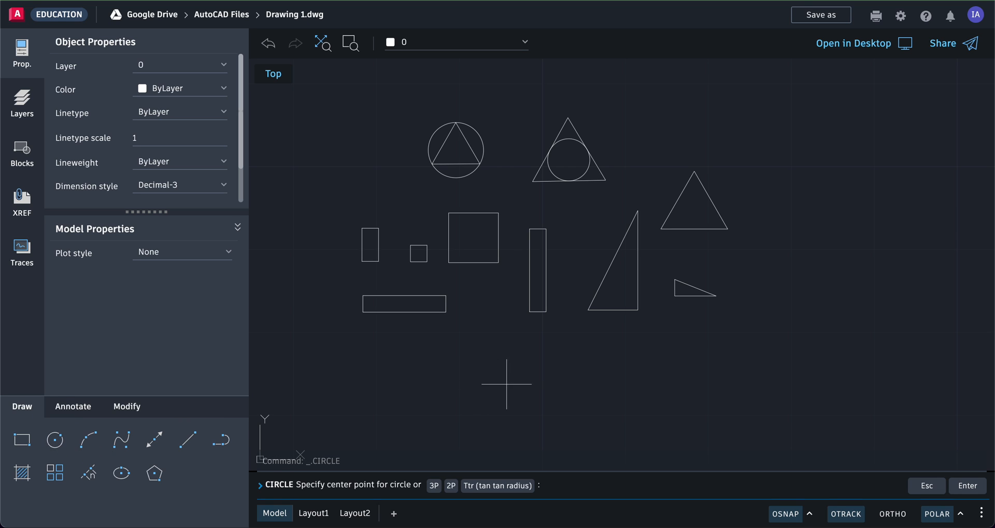
pyautogui.click(485, 386)
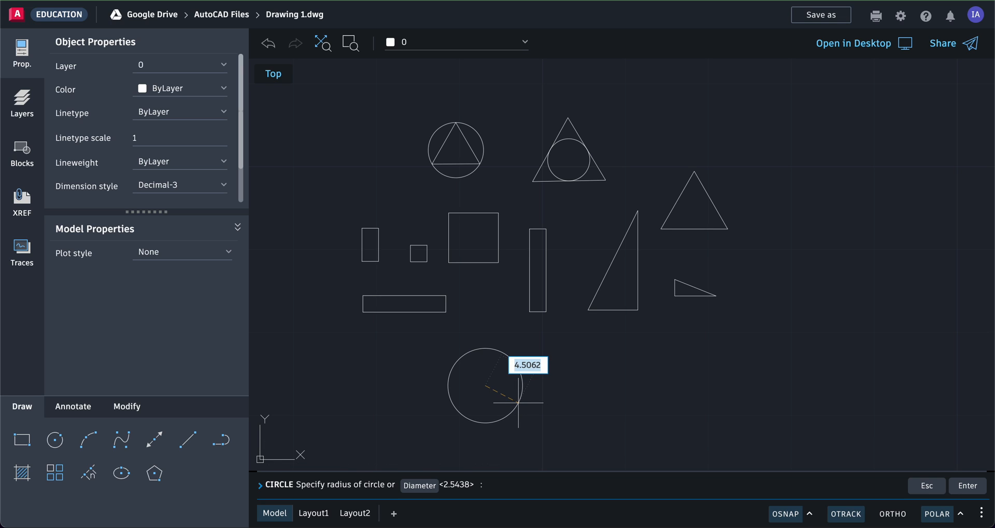
pyautogui.write('4')
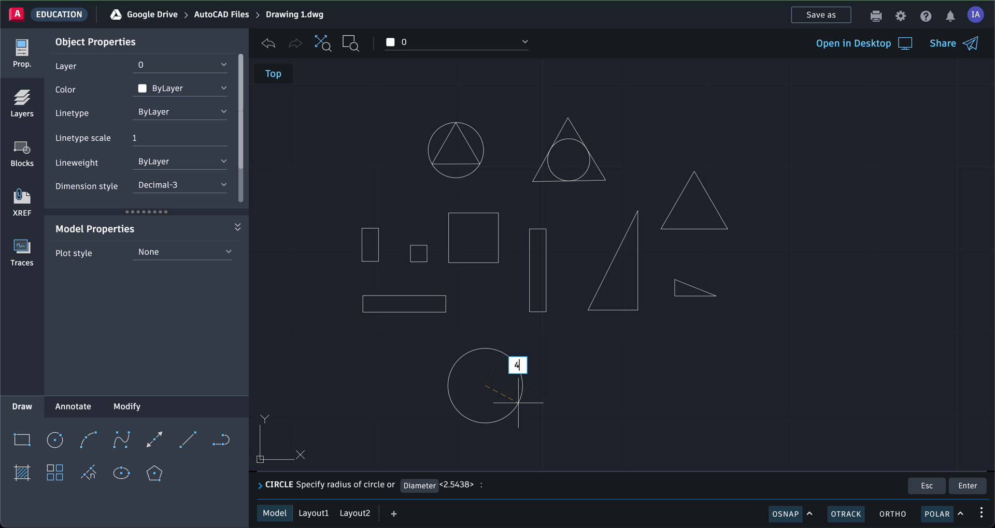
pyautogui.press('Return')
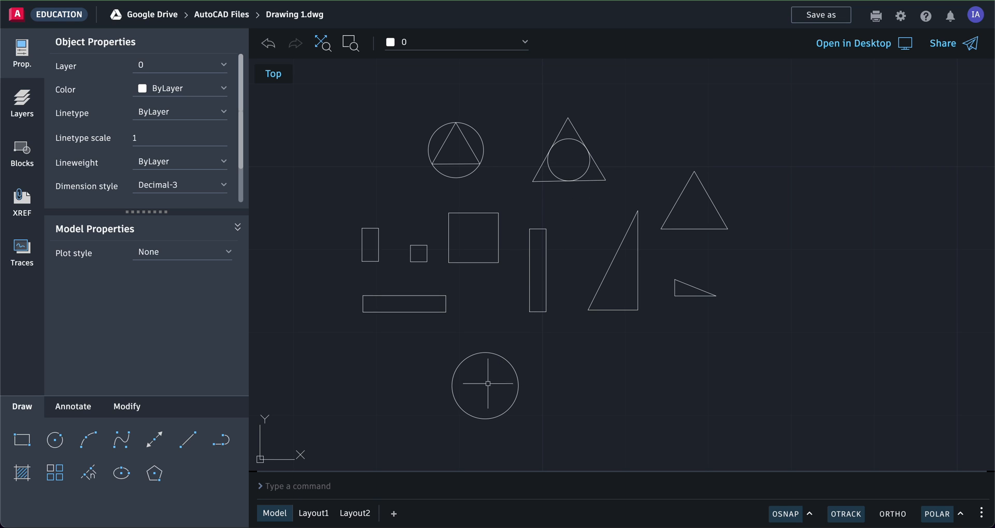
# - Draw a circle with a radius of 2 units to the right of the 4-unit-radius circle
pyautogui.click(55, 440)
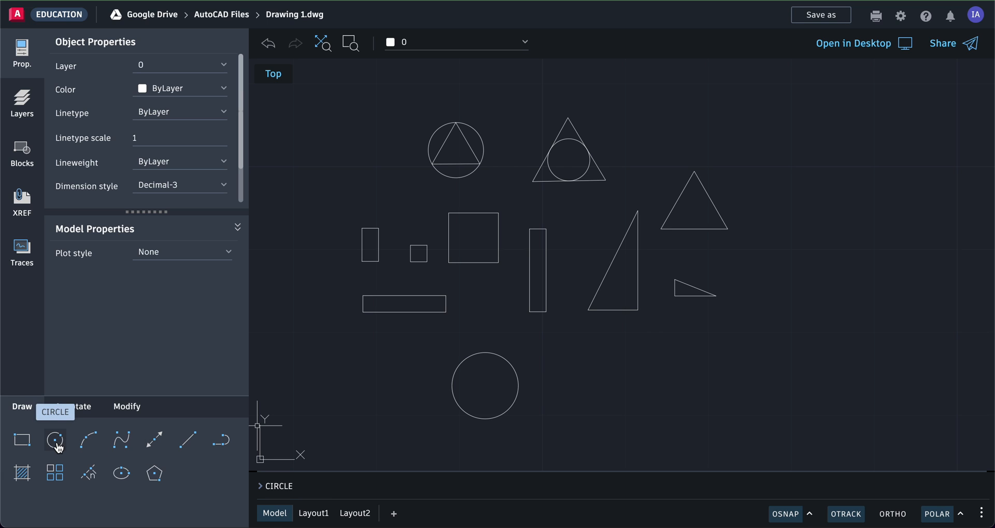
pyautogui.click(594, 385)
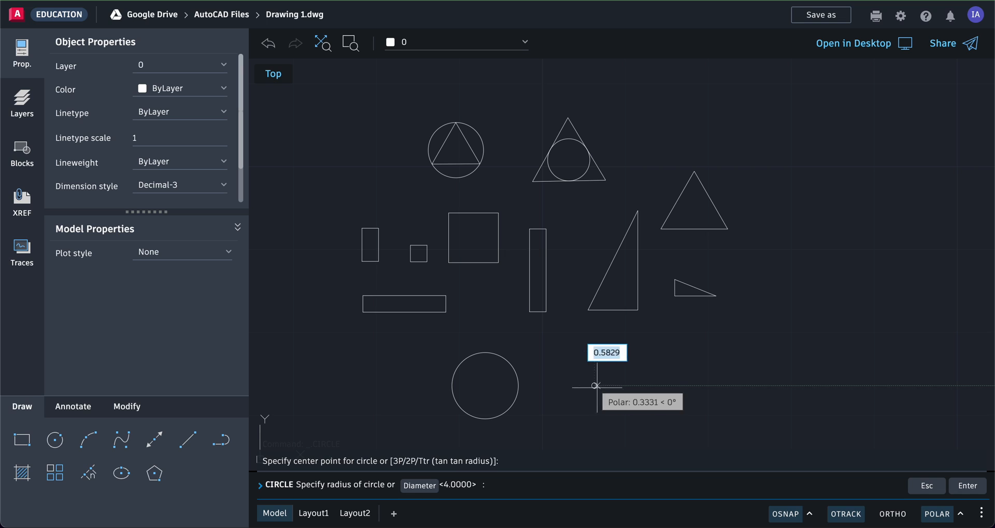
pyautogui.write('2')
pyautogui.press('Return')
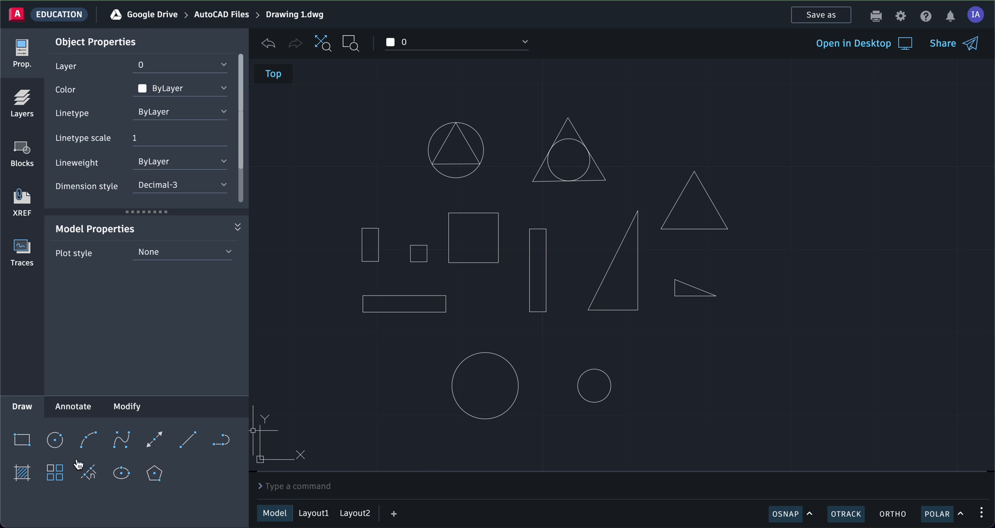
# - Draw a circle to the right of the 2-unit-radius circle using the Diameter option, with a diameter of 4 units
pyautogui.click(58, 444)
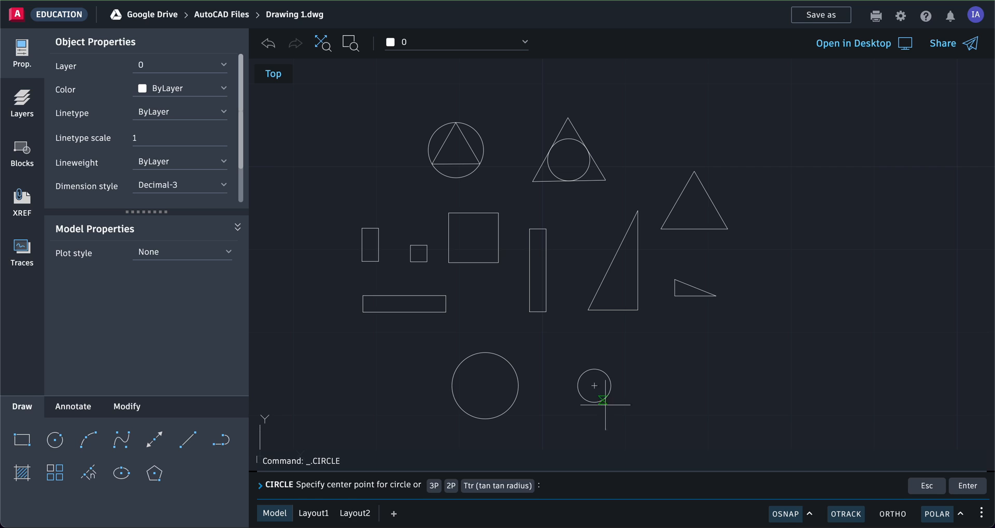
pyautogui.click(694, 386)
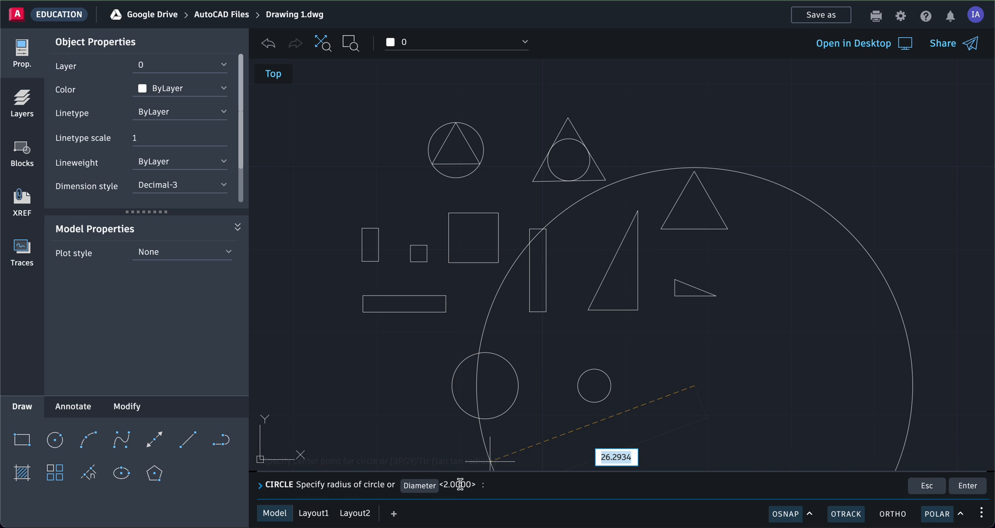
pyautogui.click(420, 486)
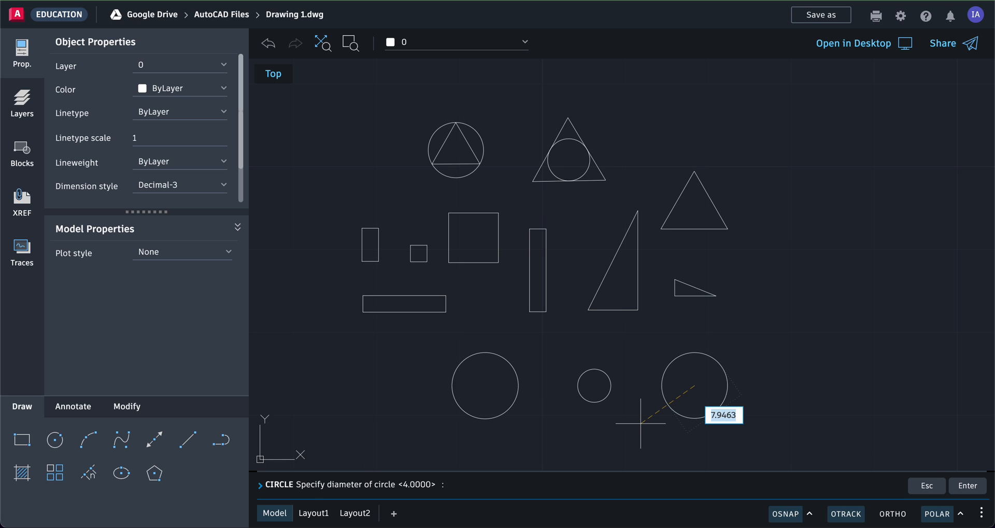
pyautogui.write('4')
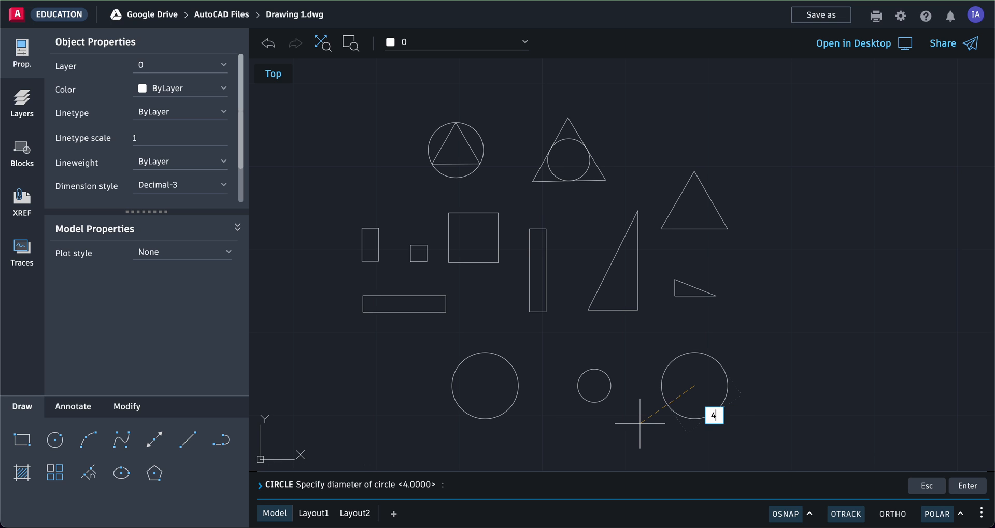
pyautogui.press('Return')
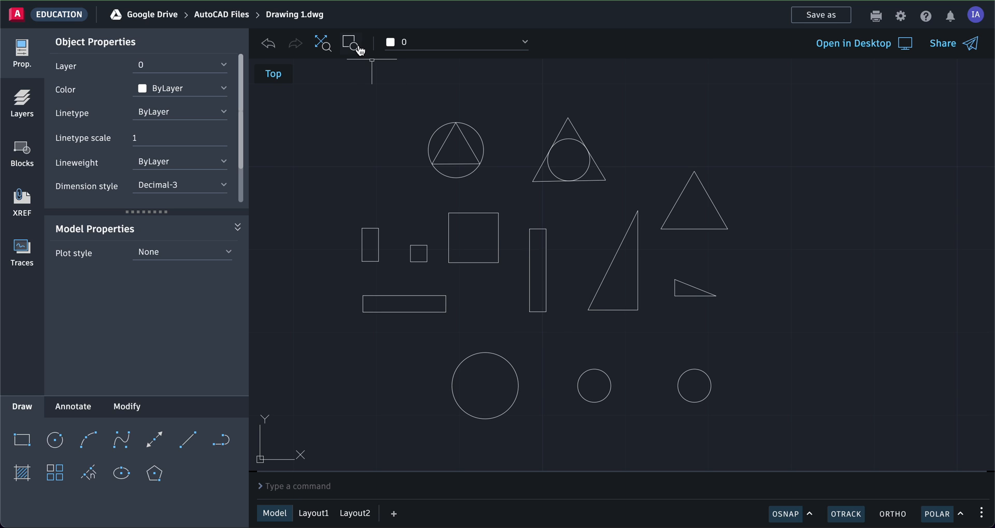
# - Save the drawing under the name shape1 in the AutoCAD Files folder on Google Drive
pyautogui.click(817, 18)
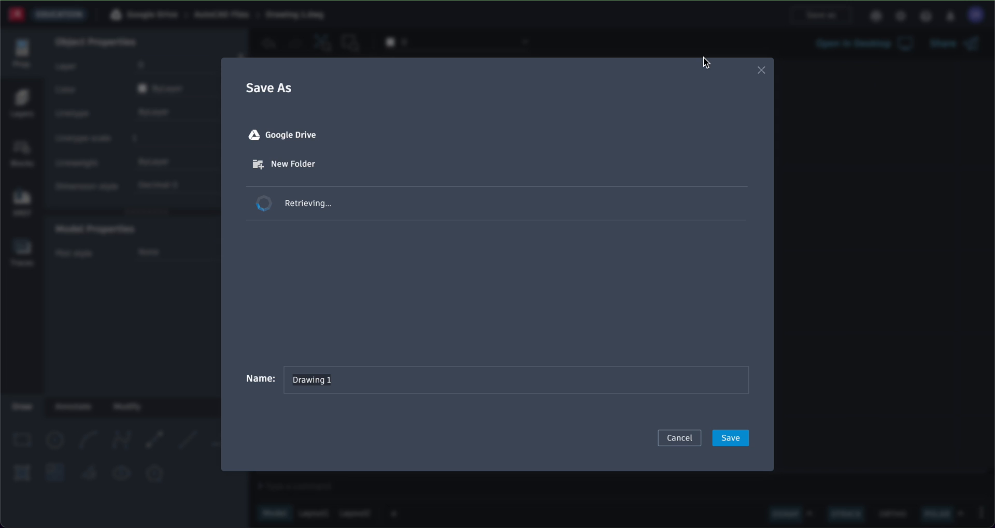
pyautogui.click(435, 378)
pyautogui.write('shape1')
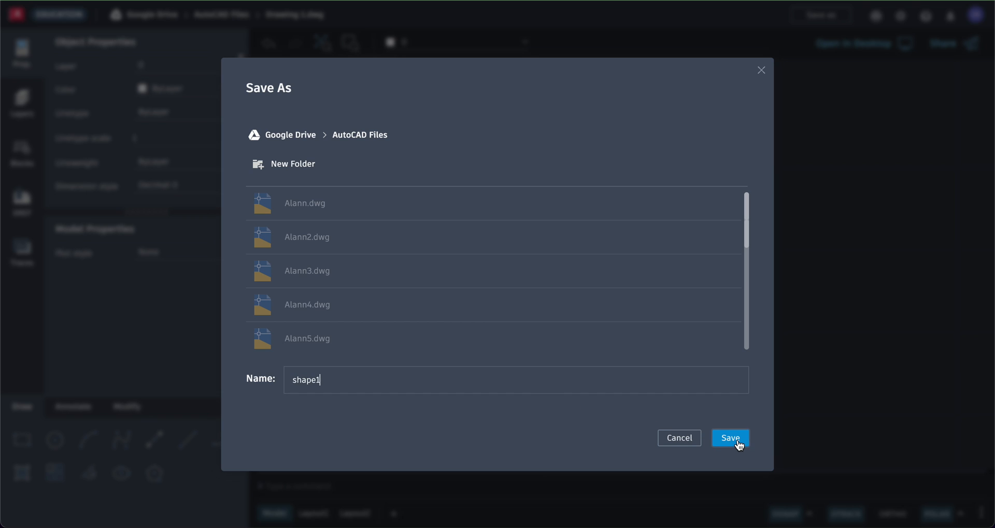
pyautogui.click(731, 438)
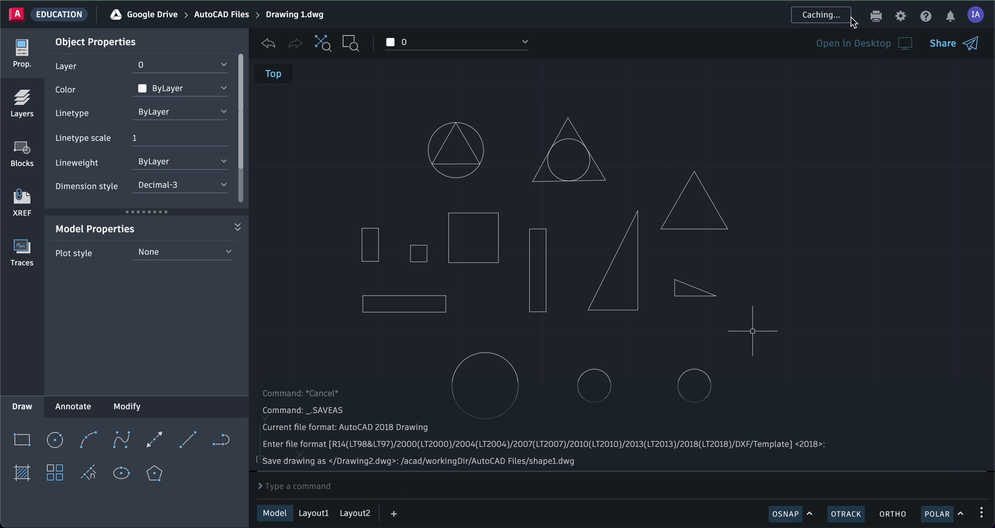